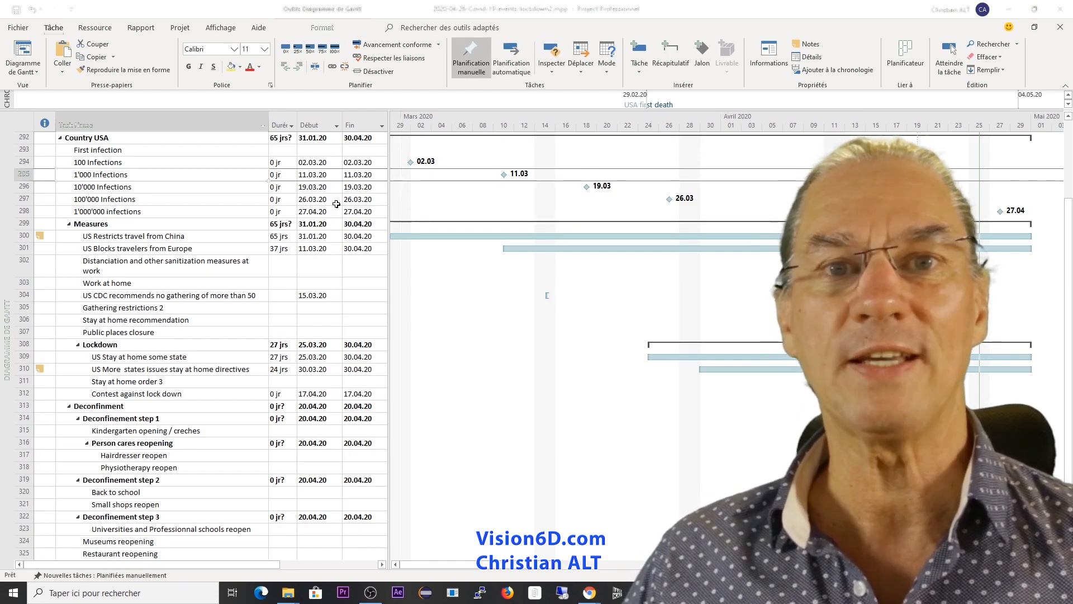
pyautogui.click(336, 209)
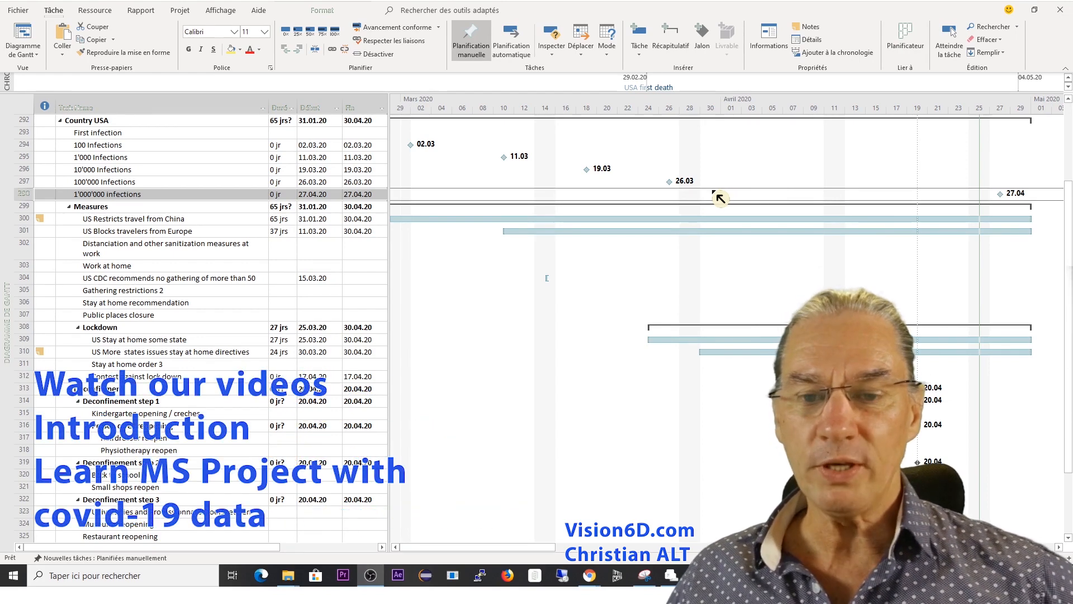
pyautogui.click(413, 148)
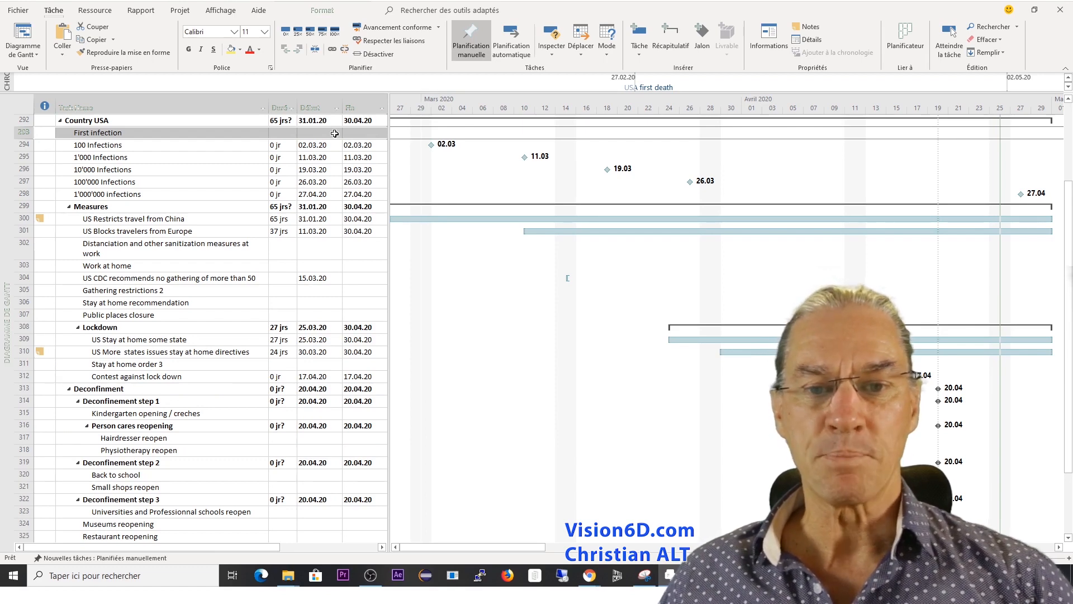
# Set the start date of the USA "First infection" task to 06.02.20.
pyautogui.click(335, 134)
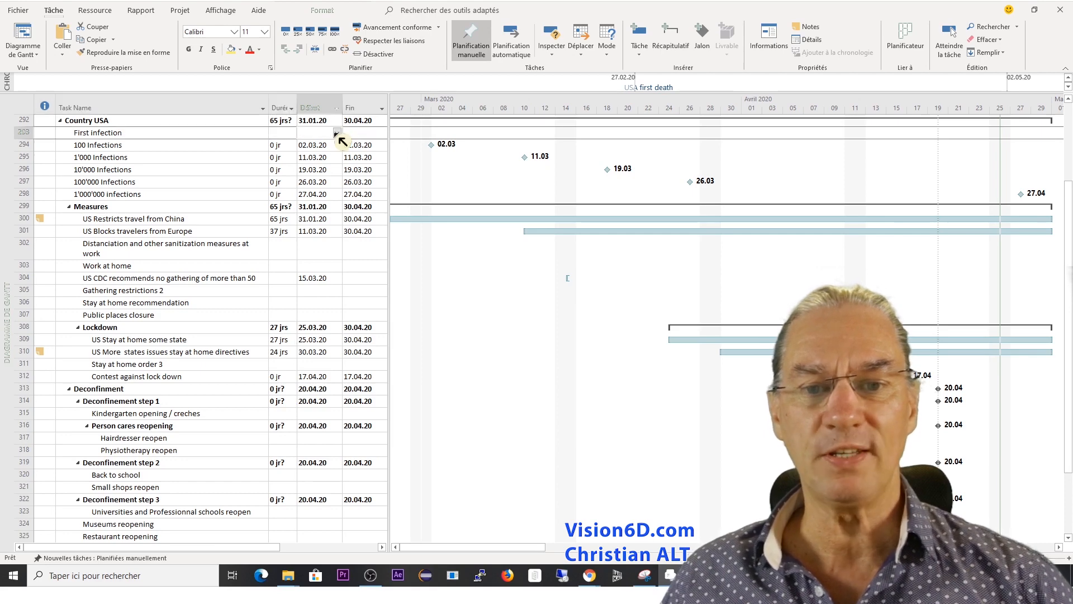
pyautogui.click(336, 134)
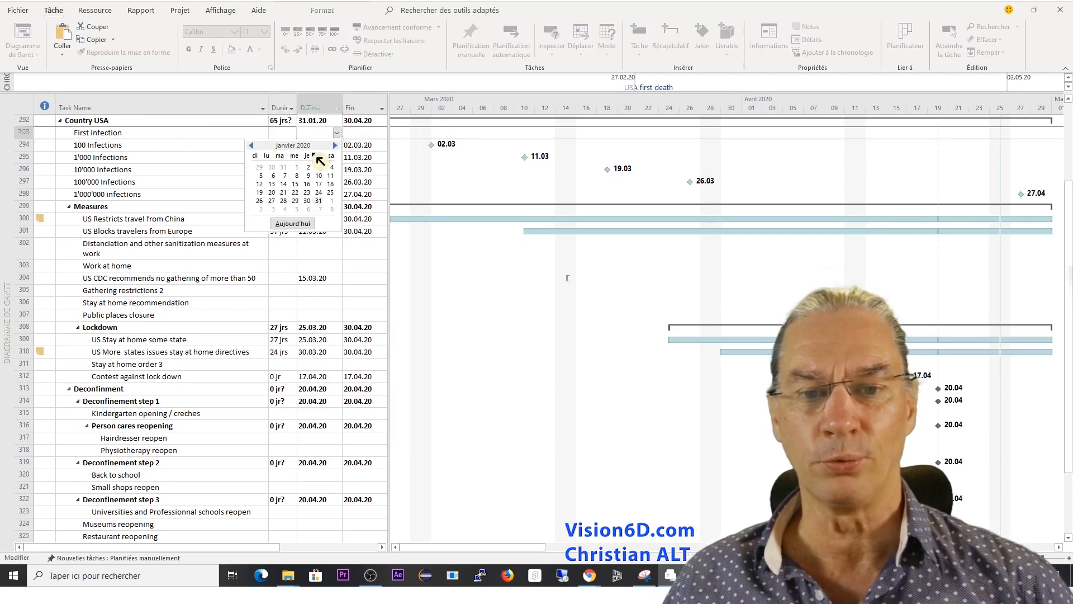
pyautogui.click(335, 146)
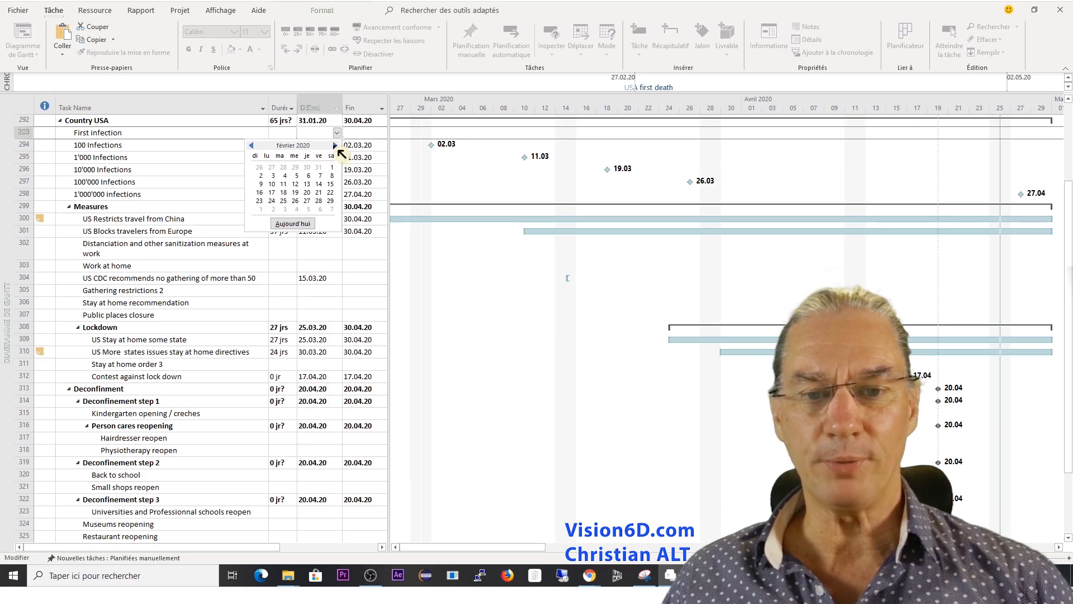
pyautogui.click(309, 175)
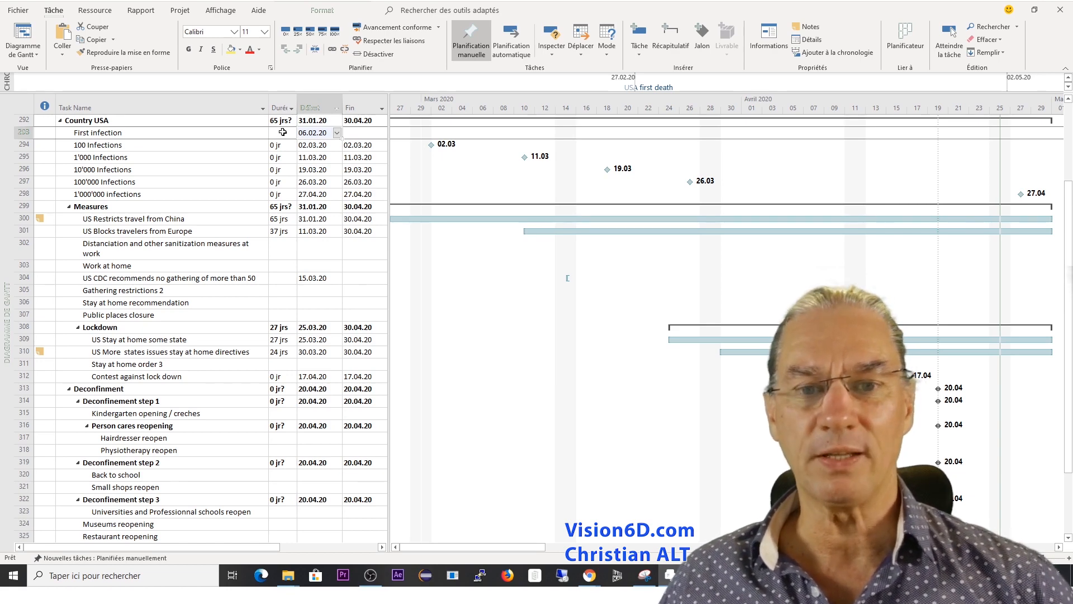
# Set the duration of the "First infection" task to 0 days and check its milestone in the February part of the Gantt chart.
pyautogui.click(284, 132)
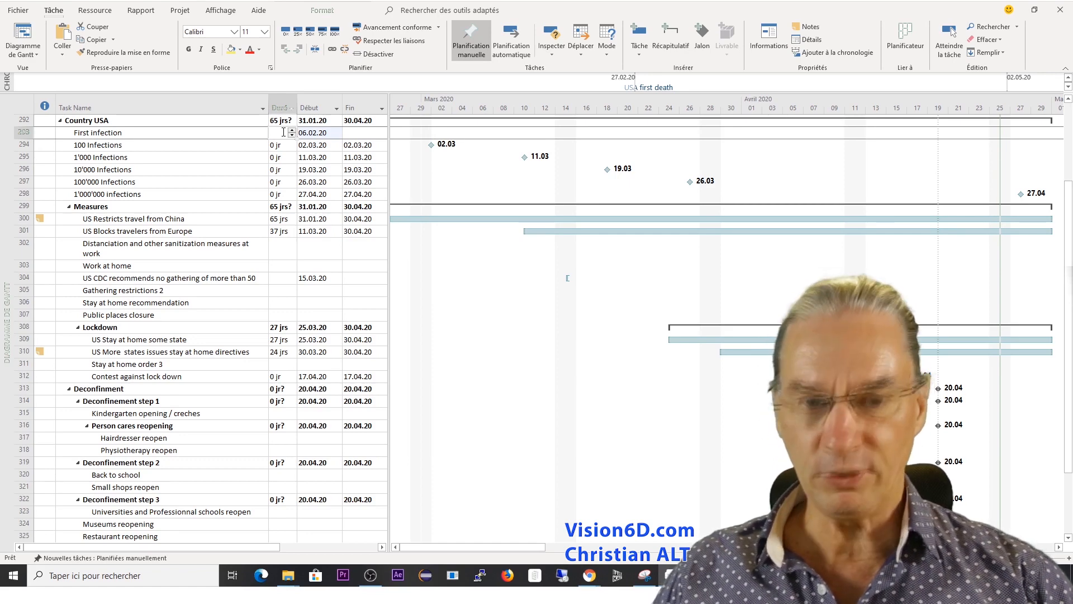
pyautogui.write('0 ')
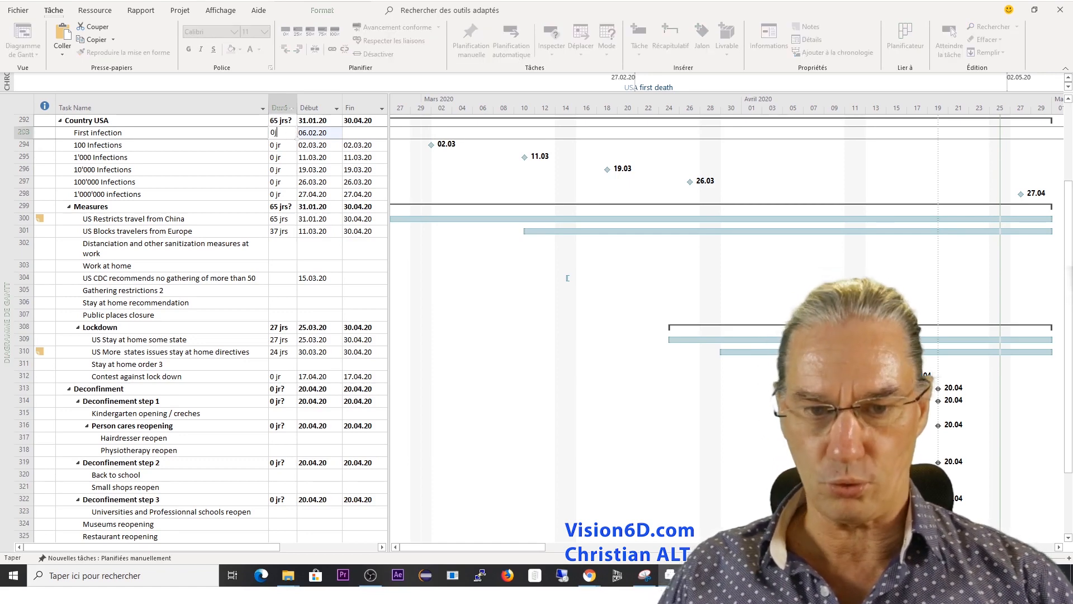
pyautogui.write('j')
pyautogui.press('Return')
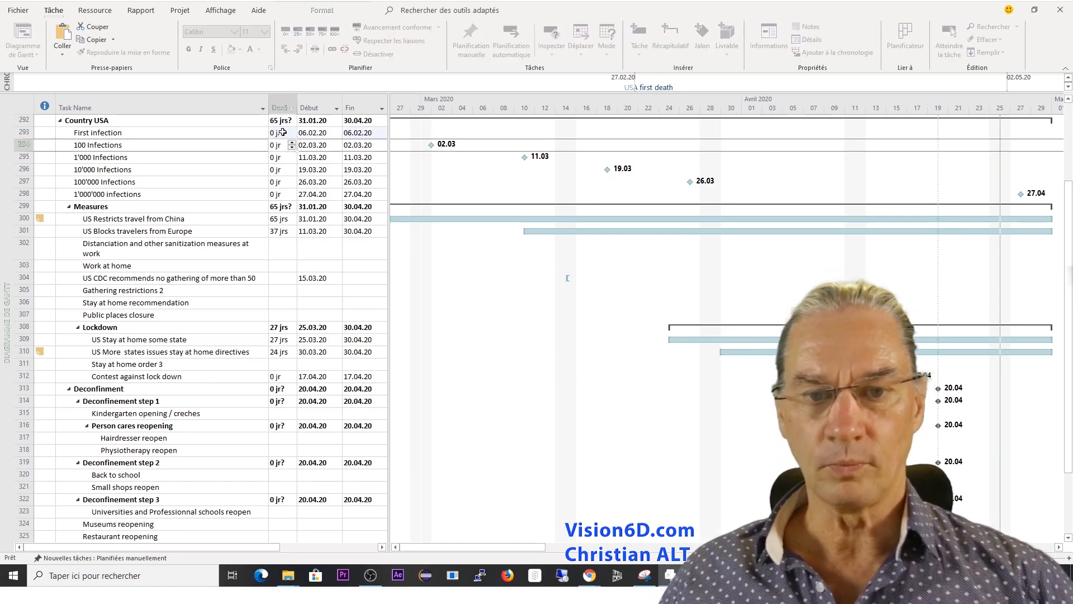
pyautogui.click(399, 549)
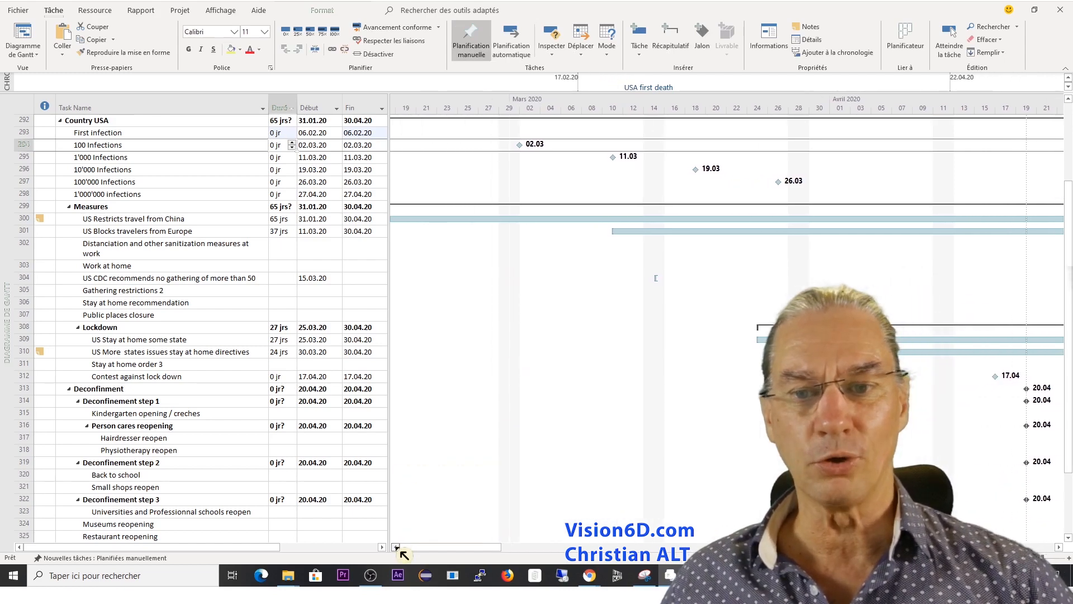
pyautogui.moveTo(400, 551); pyautogui.dragTo(400, 551)
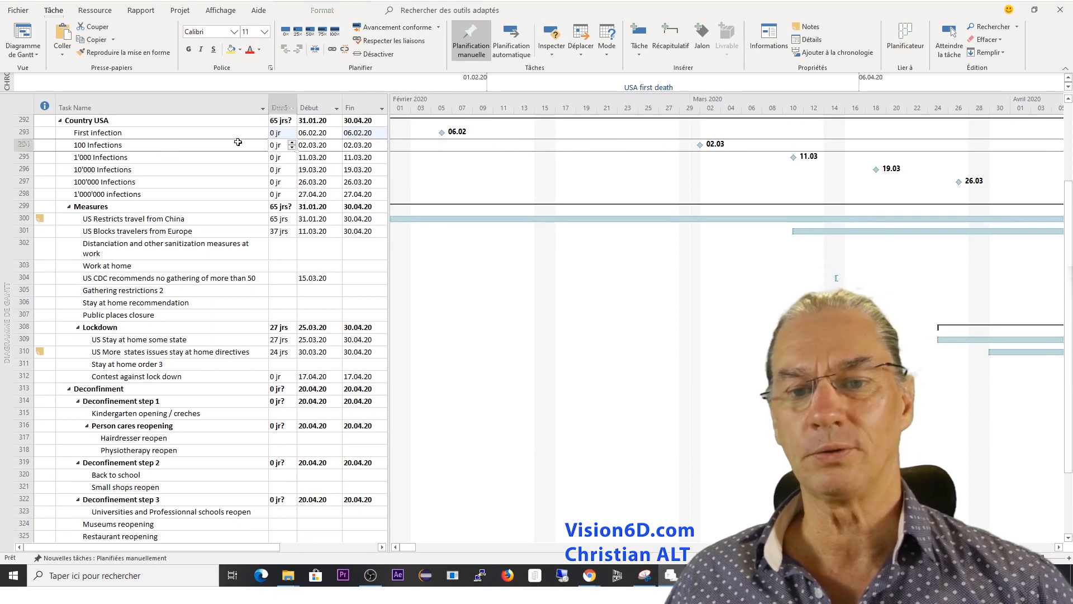
# Set the finish date of the "First infection" task to 12.02.20.
pyautogui.click(47, 133)
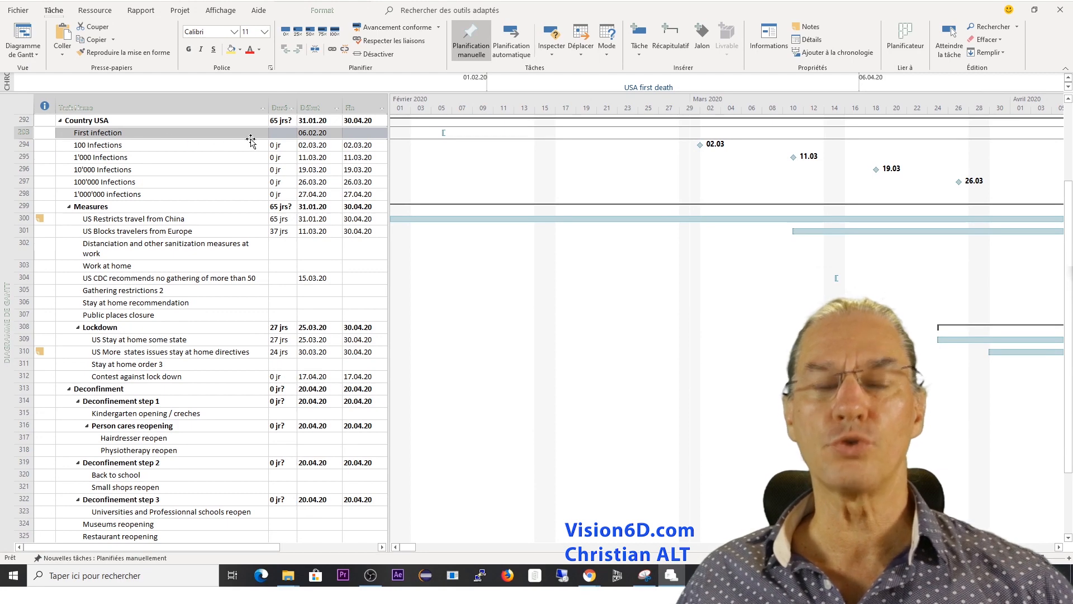
pyautogui.click(279, 133)
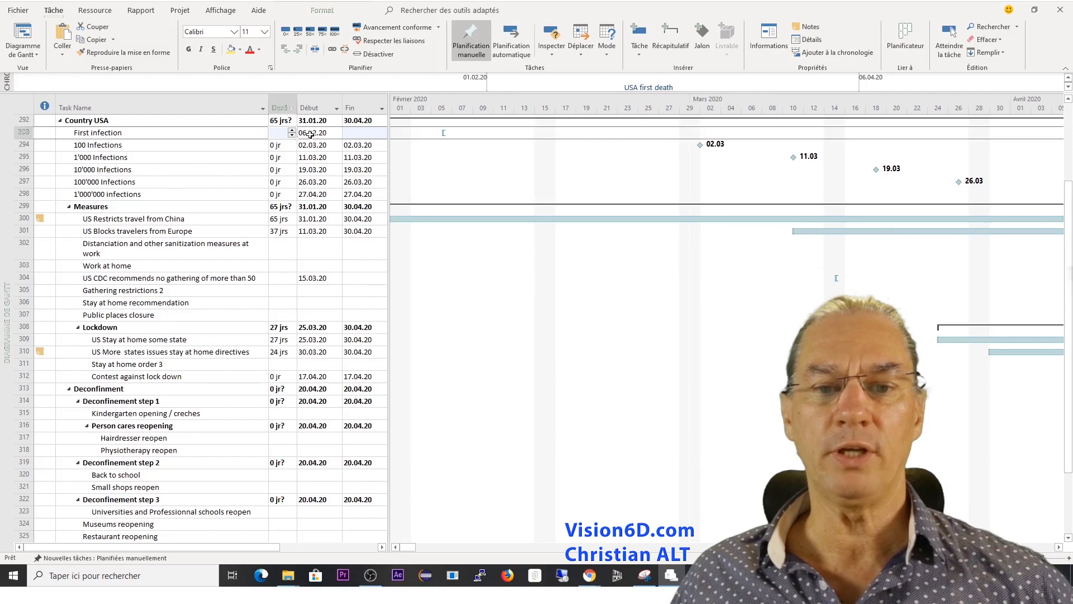
pyautogui.click(354, 133)
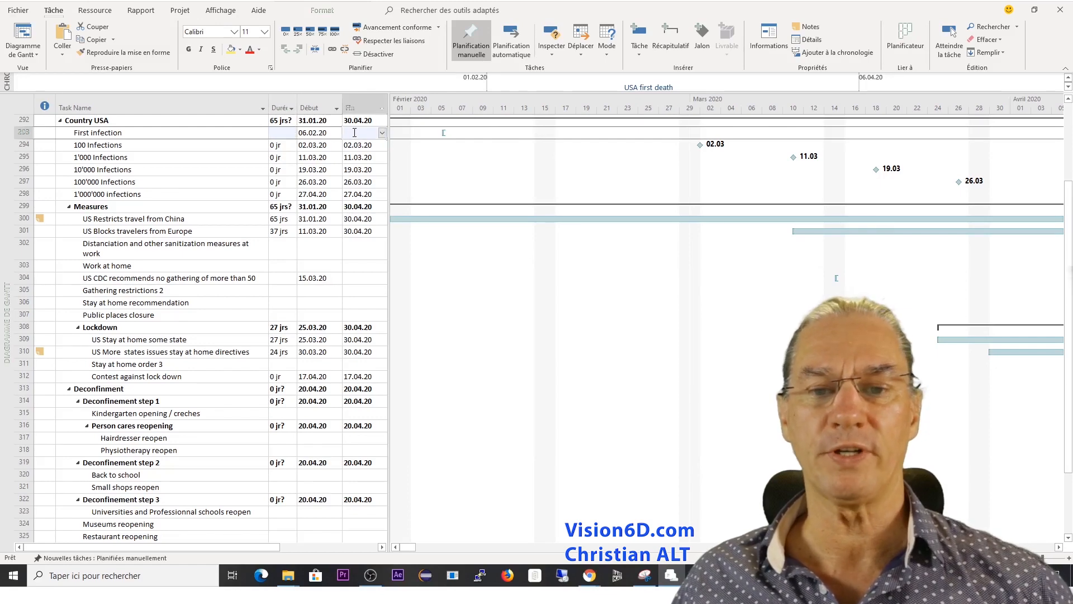
pyautogui.click(382, 133)
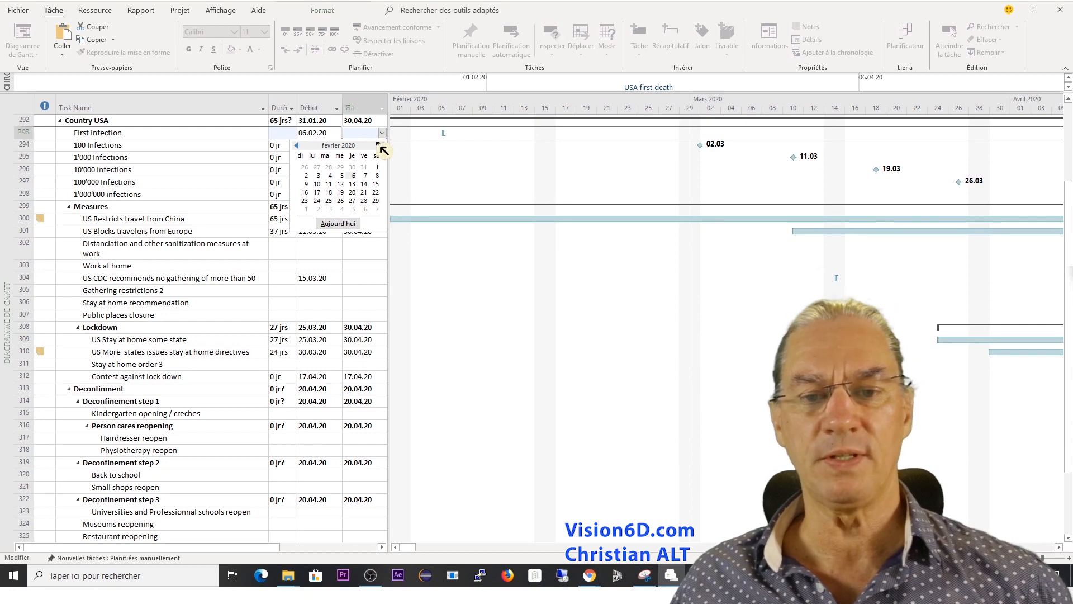
pyautogui.click(341, 185)
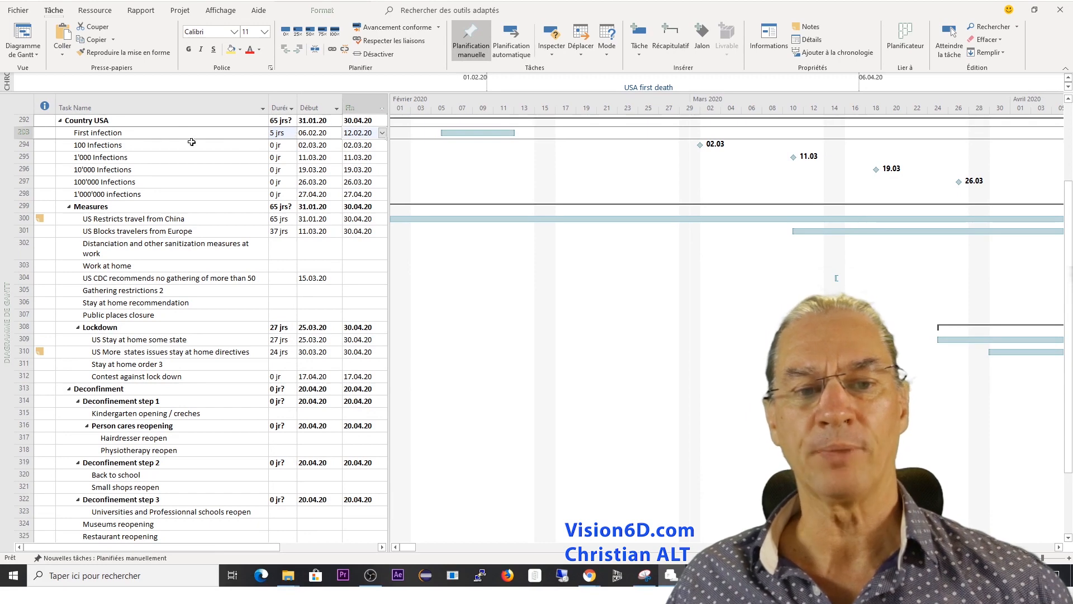
# Mark the "First infection" task as a milestone in its advanced task information.
pyautogui.rightClick(113, 132)
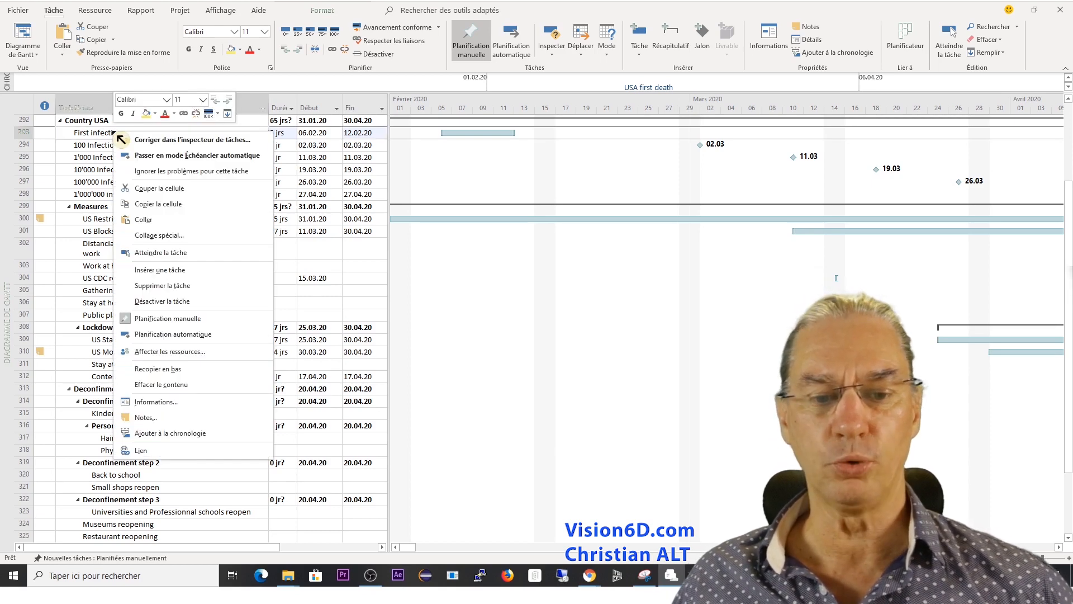
pyautogui.click(156, 402)
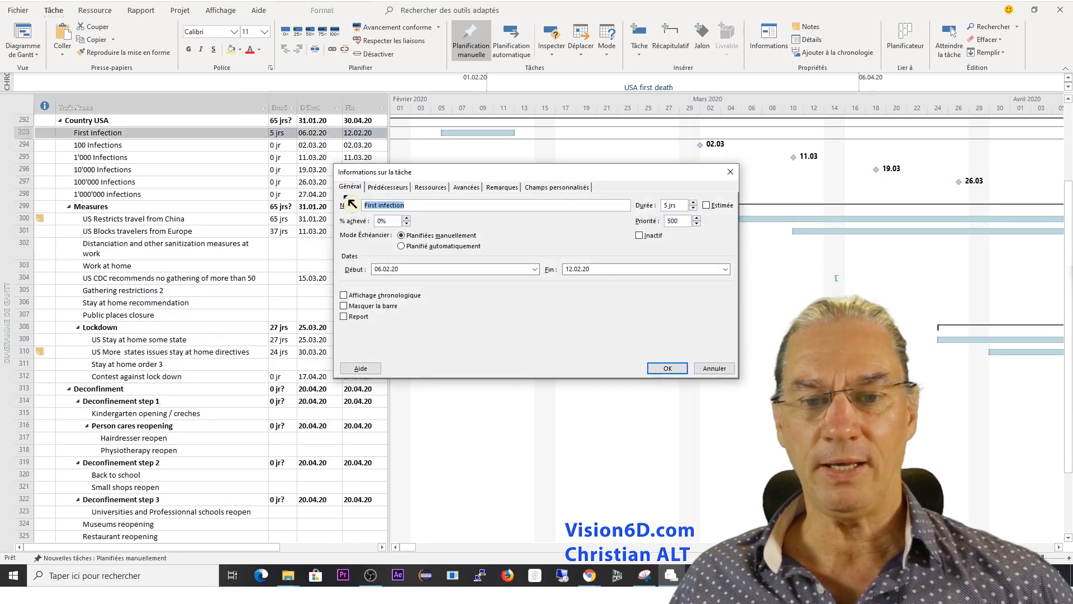
pyautogui.click(462, 188)
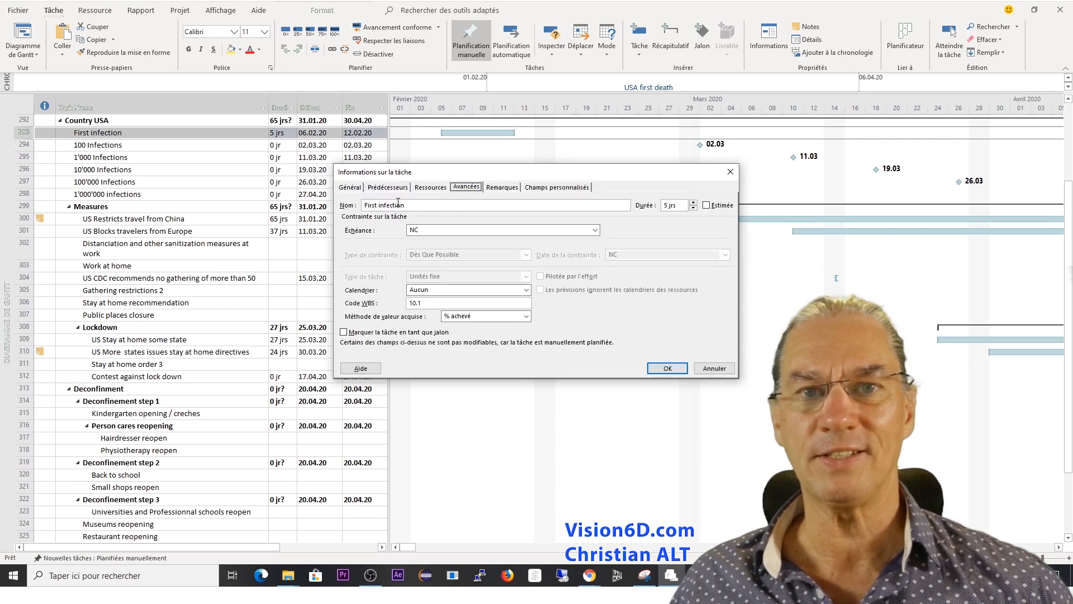
pyautogui.click(346, 333)
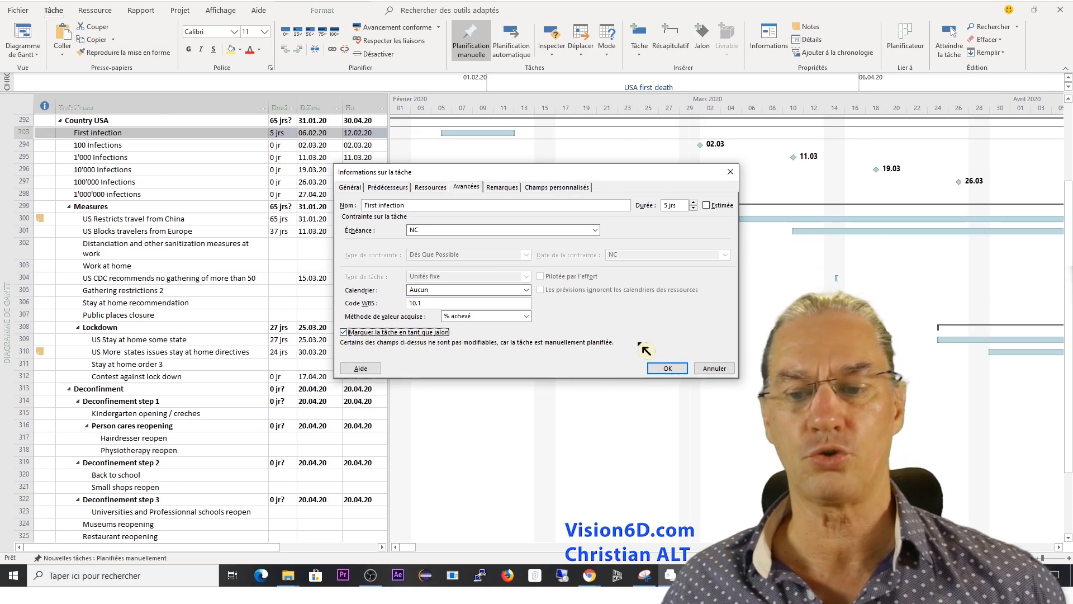
pyautogui.click(679, 371)
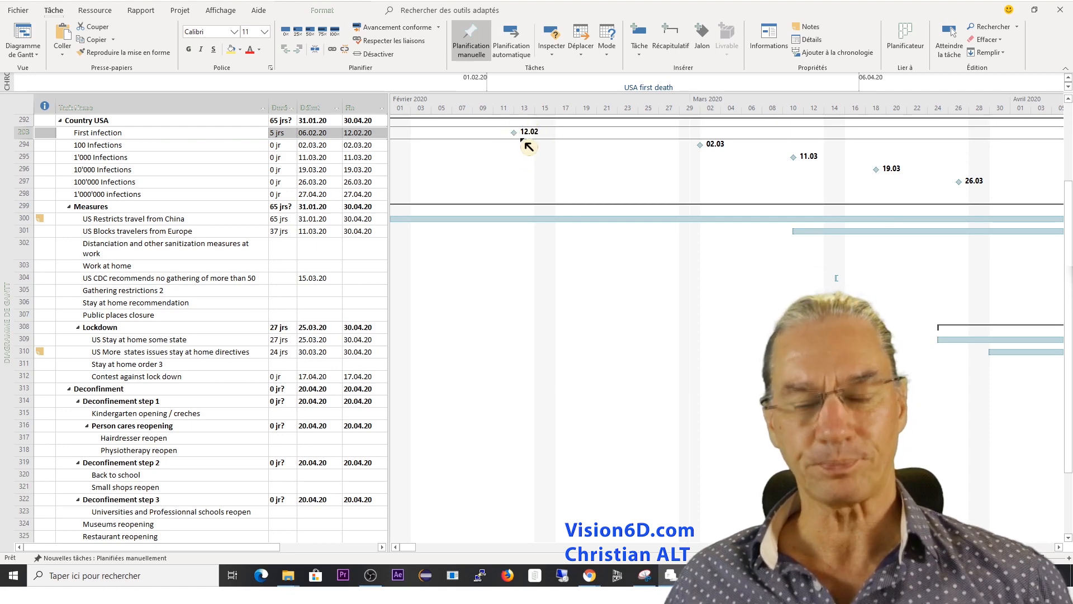
pyautogui.click(520, 141)
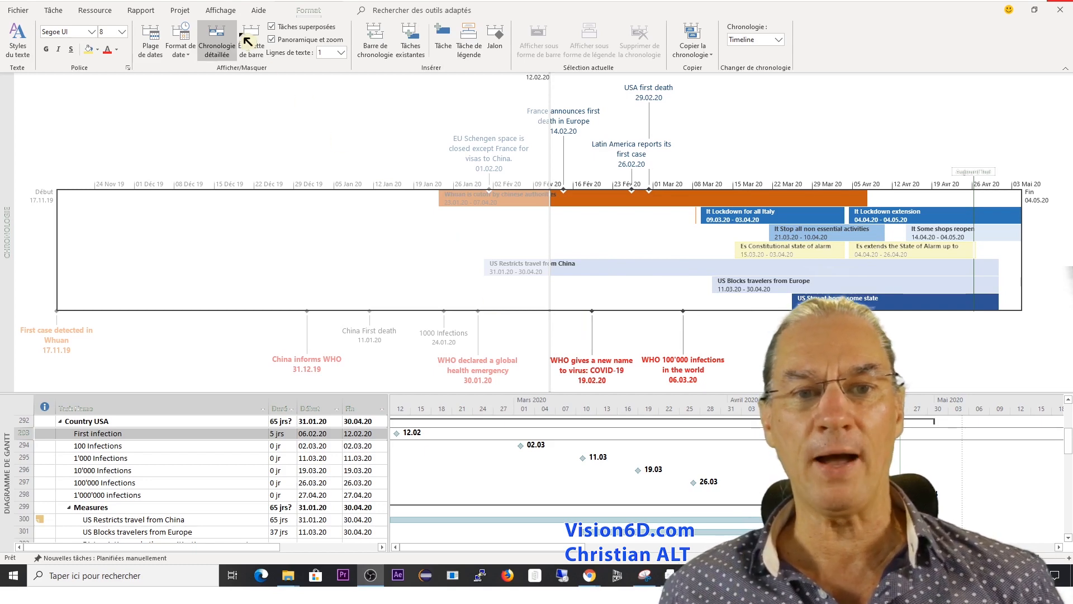
# Hide the timeline above the Gantt chart and show it again.
pyautogui.click(232, 12)
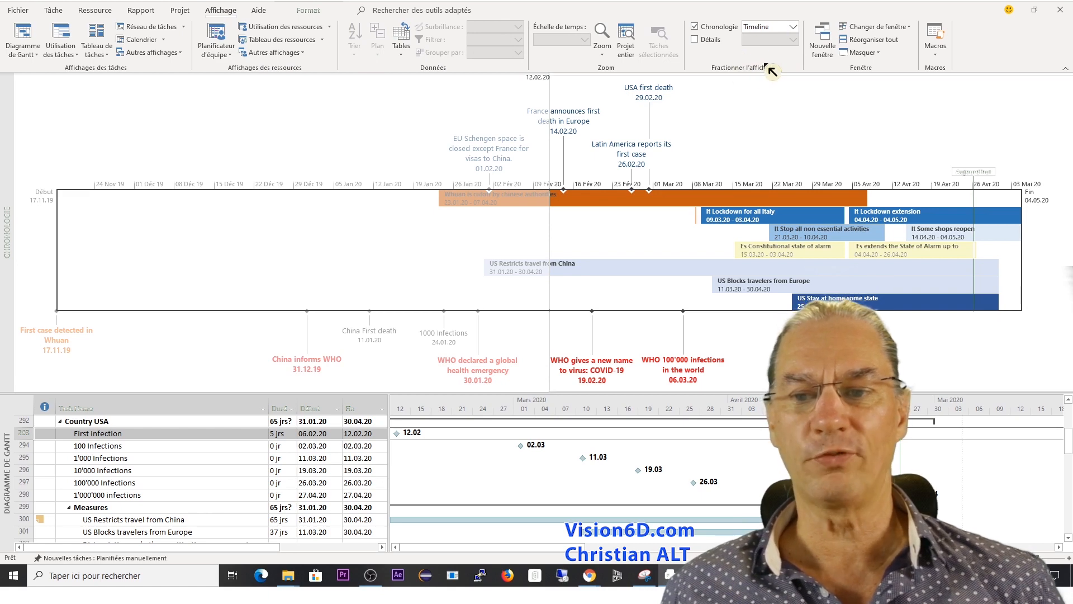
pyautogui.click(725, 32)
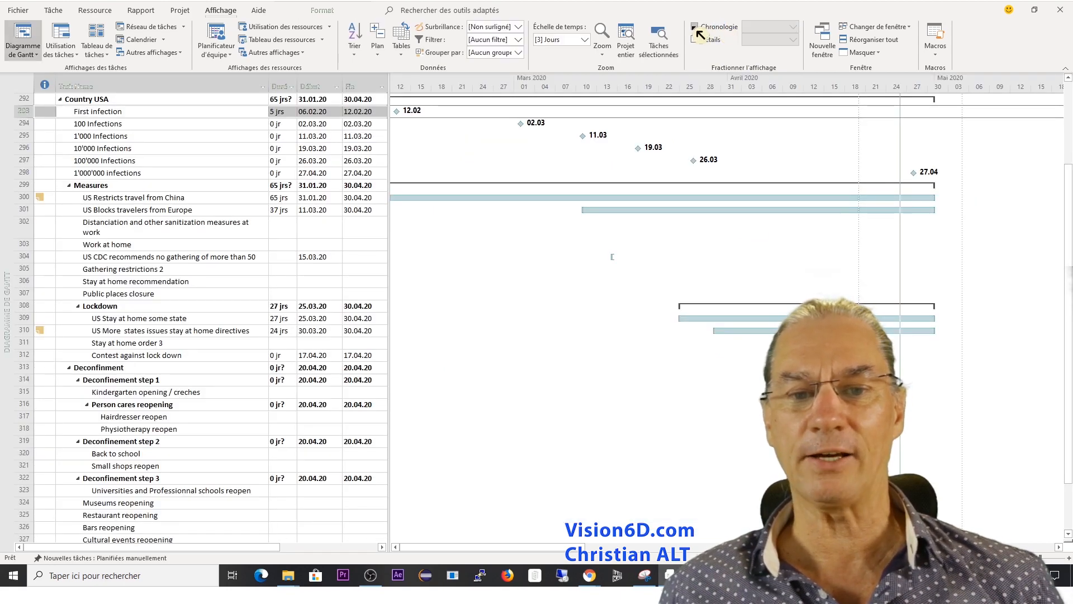
pyautogui.click(697, 31)
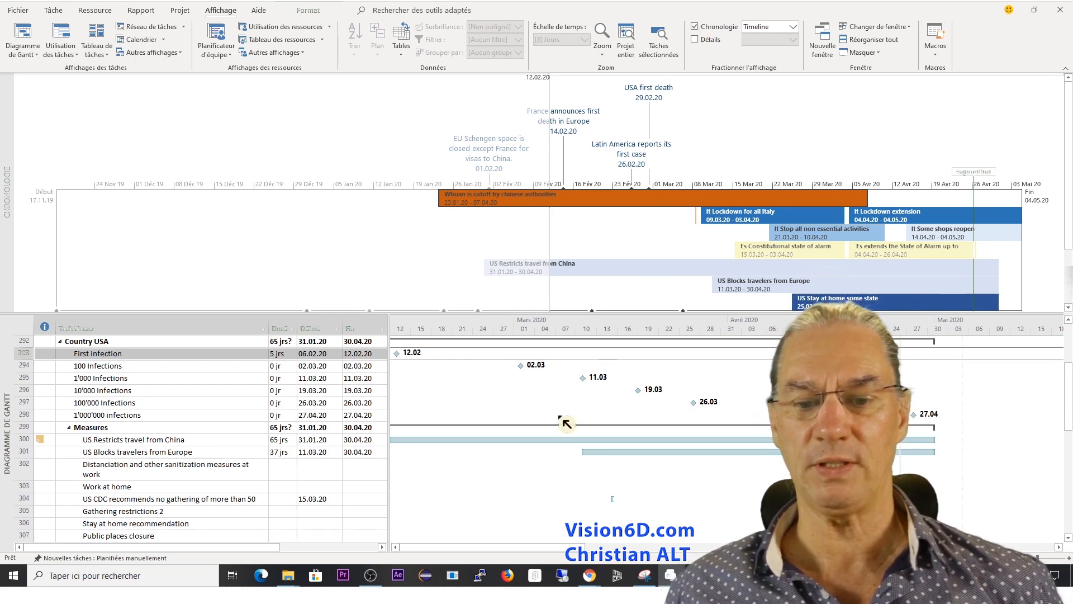
# Add the USA "First infection" milestone to the timeline.
pyautogui.moveTo(570, 205)
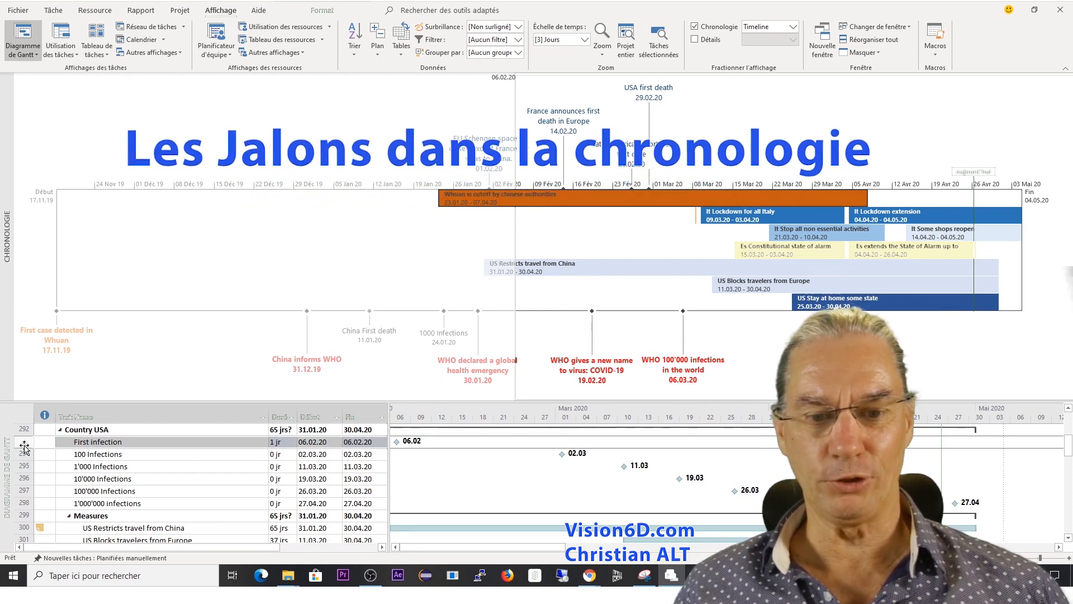
pyautogui.rightClick(106, 445)
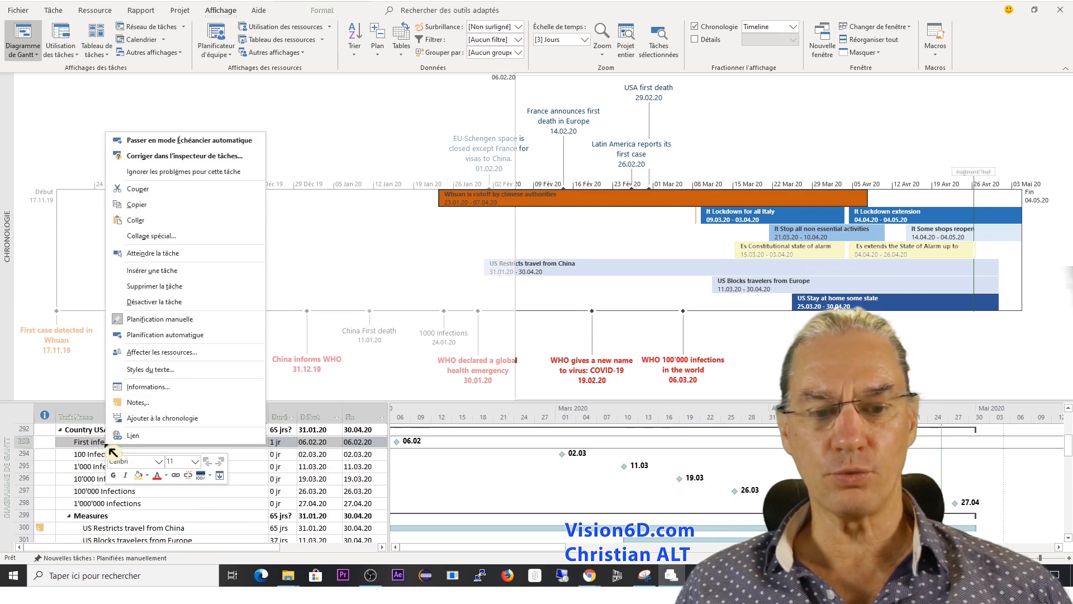
pyautogui.click(152, 428)
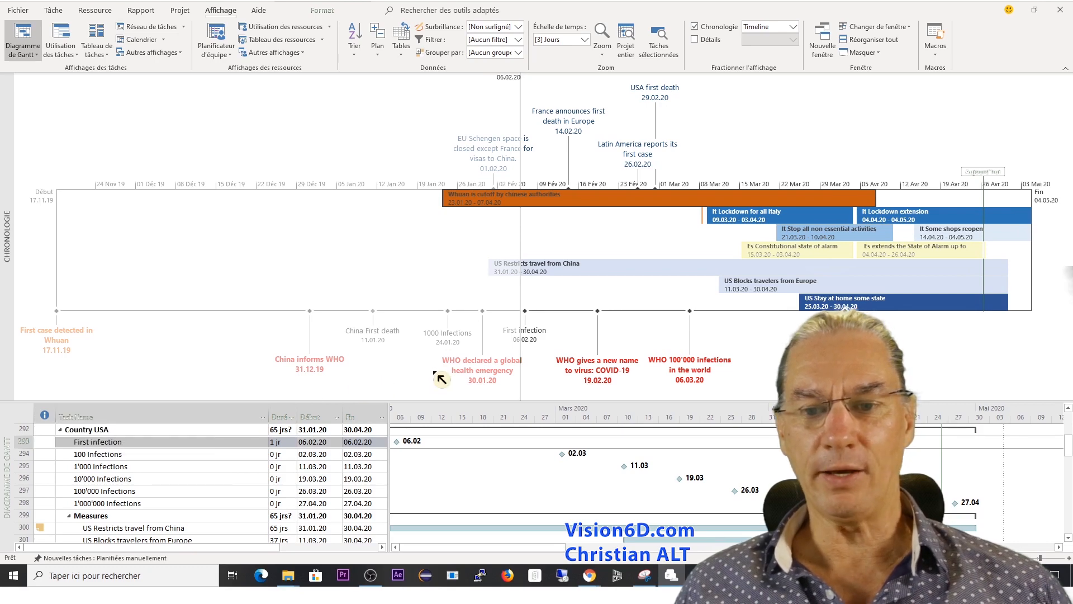
# Change the text colour of the "First infection" milestone label in the timeline to the darkest theme blue.
pyautogui.click(526, 291)
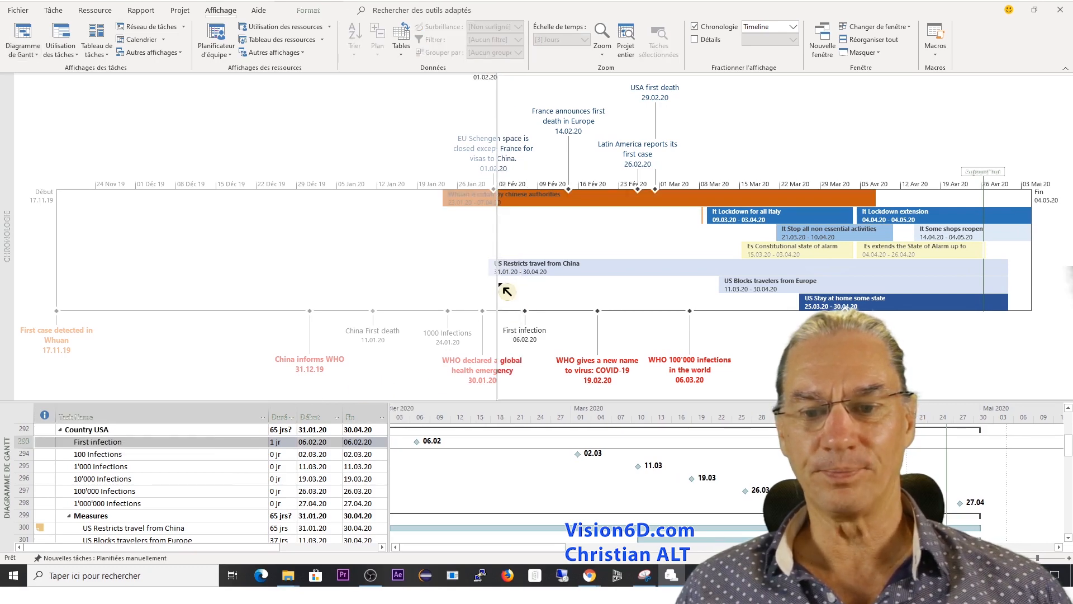
pyautogui.click(522, 324)
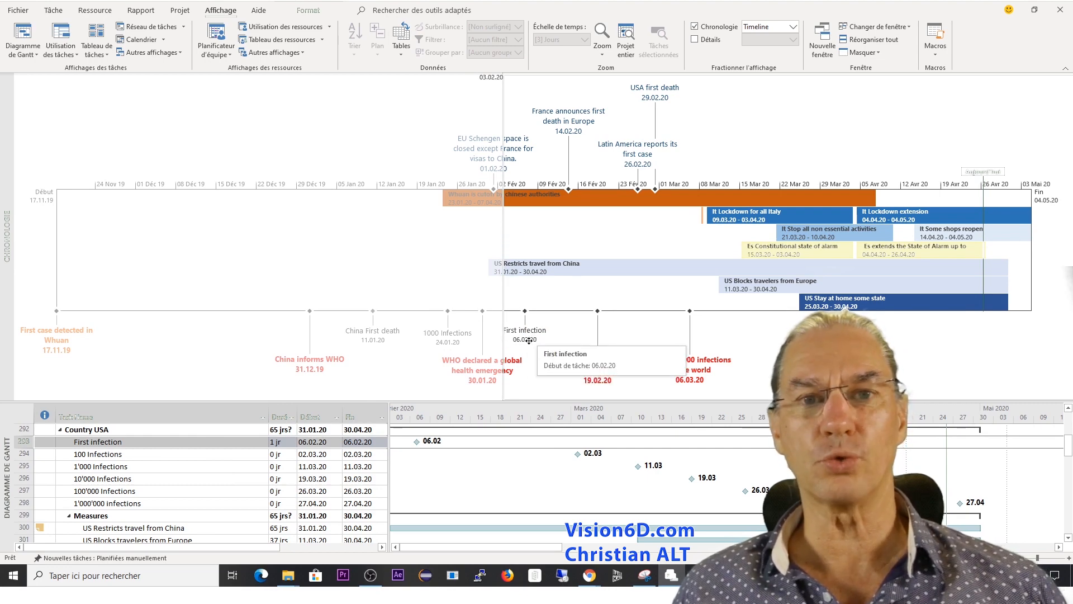
pyautogui.click(525, 336)
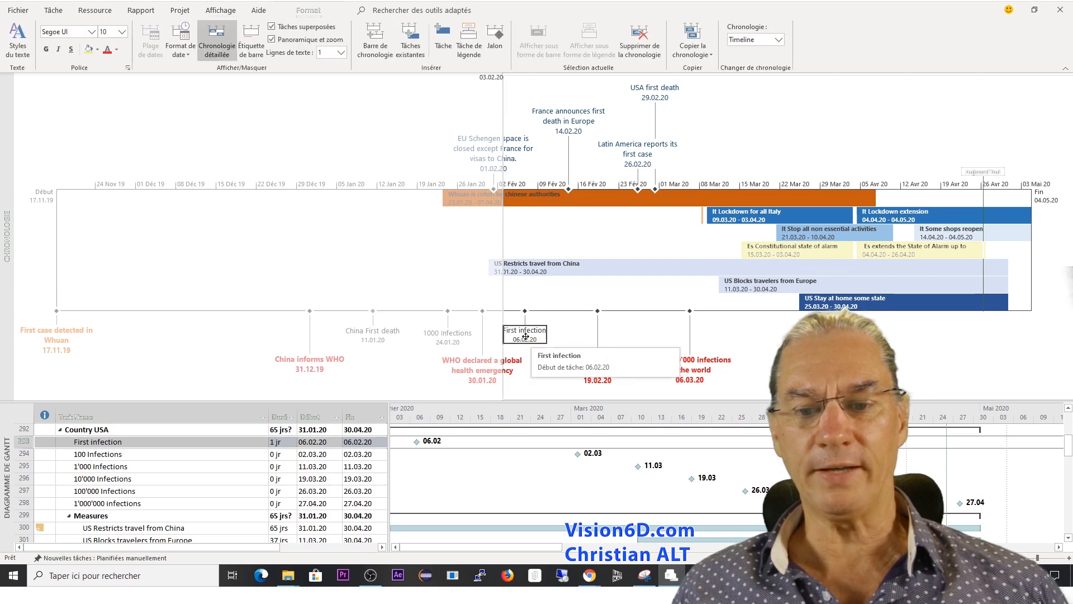
pyautogui.rightClick(527, 337)
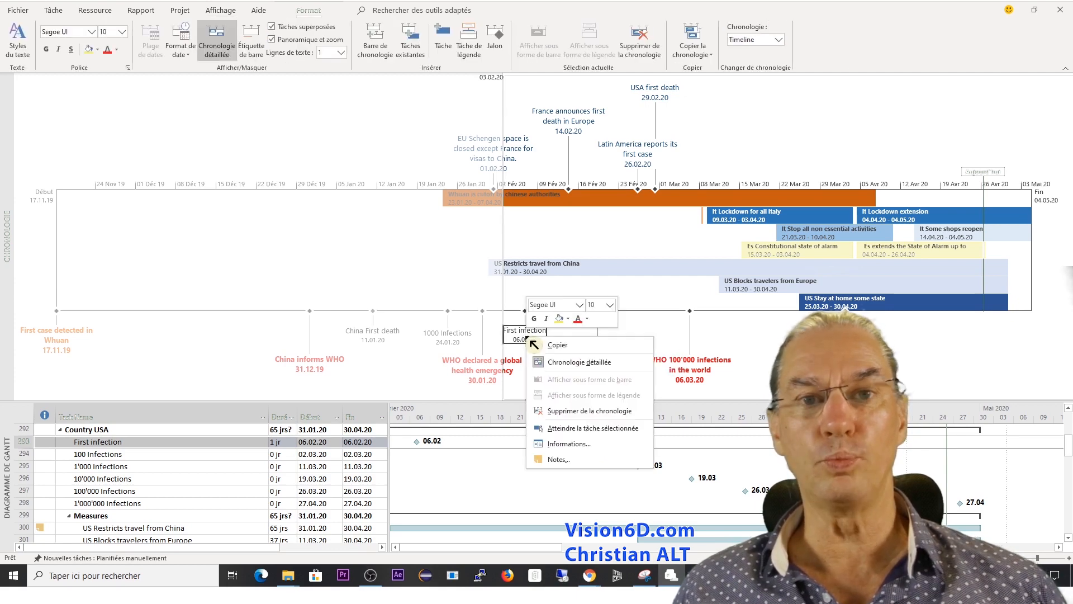
pyautogui.click(589, 319)
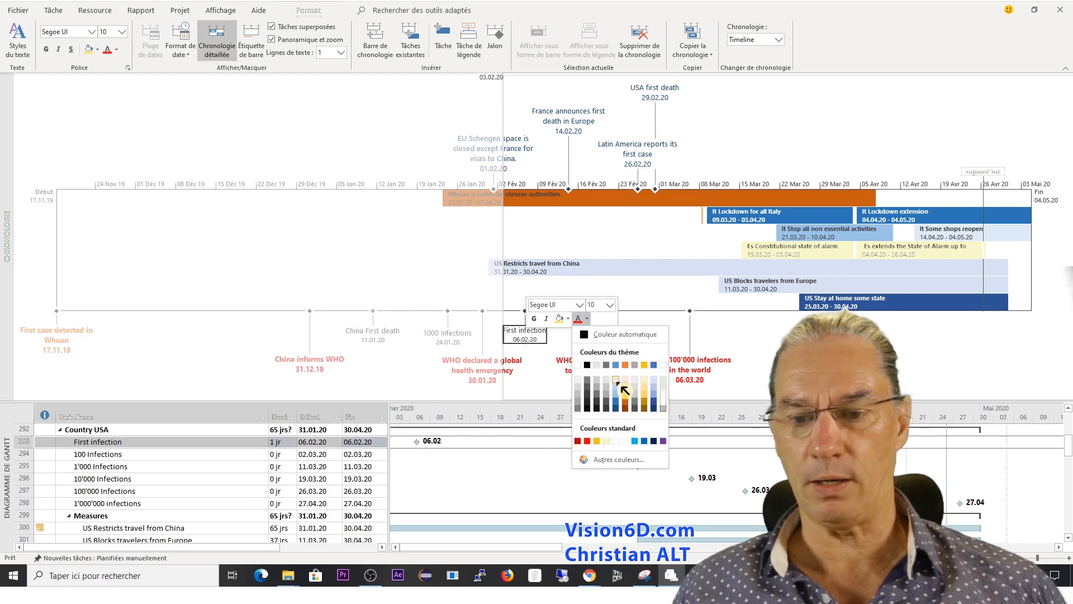
pyautogui.click(615, 408)
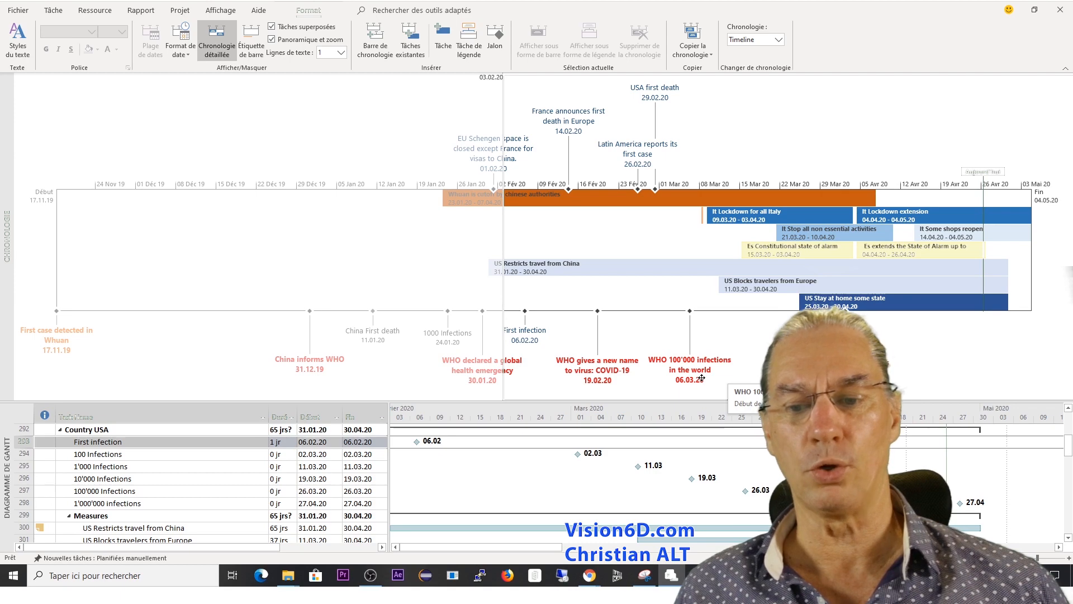
# Display the USA "100 Infections" milestone in the timeline through its general task information.
pyautogui.click(94, 454)
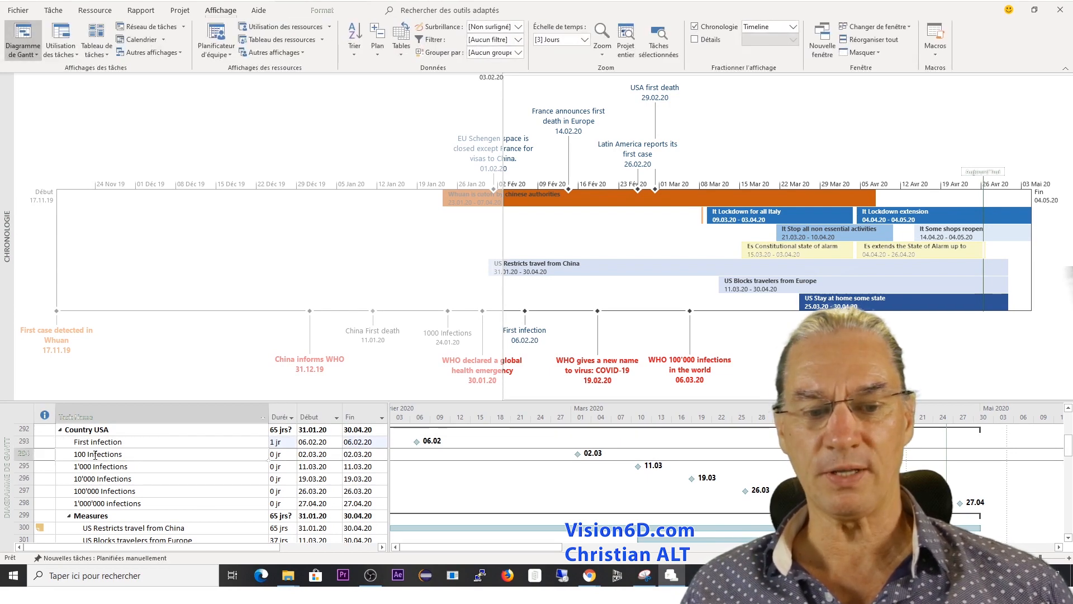
pyautogui.doubleClick(94, 454)
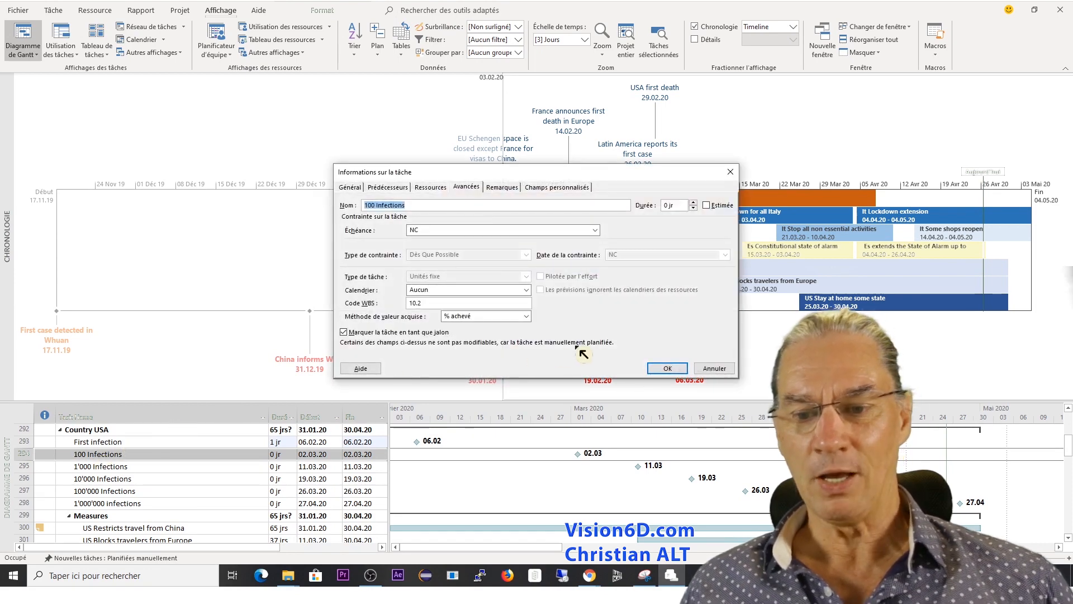
pyautogui.click(354, 188)
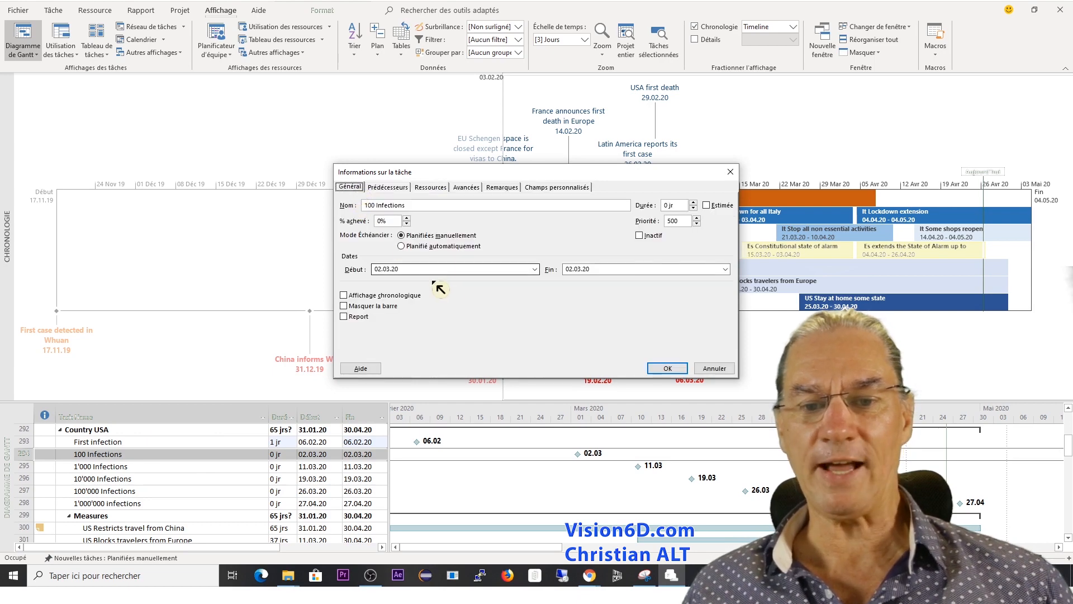
pyautogui.click(343, 295)
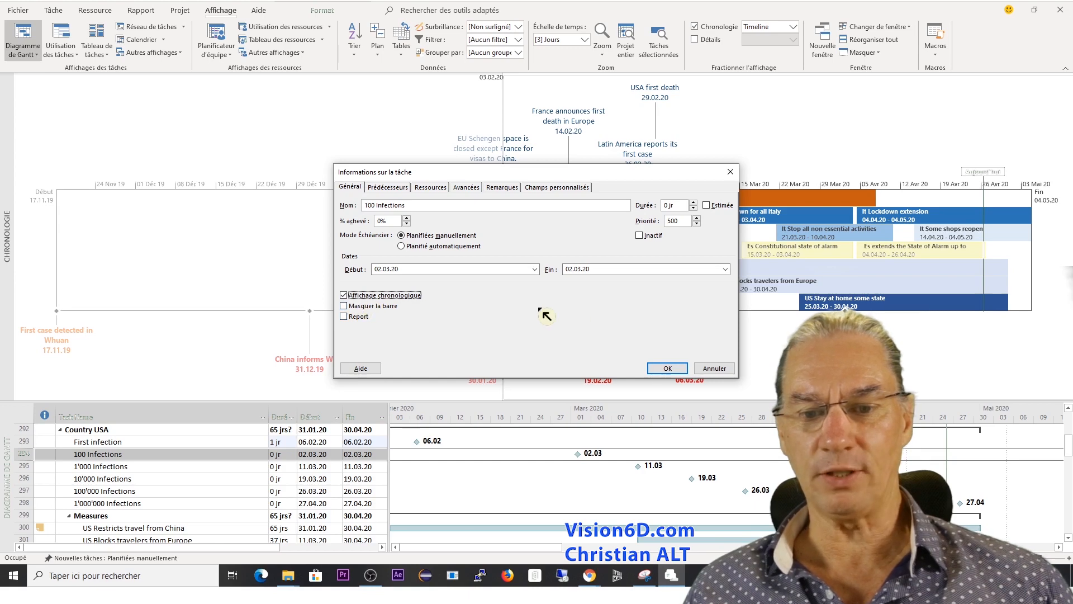
pyautogui.click(668, 367)
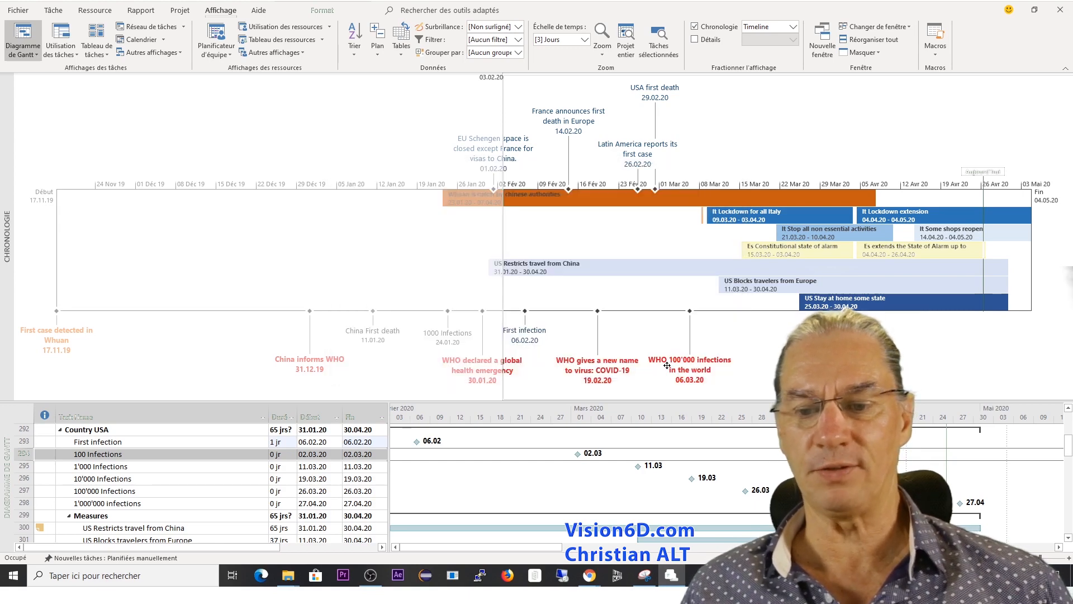
# Change the text colour of the "100 Infections" milestone label in the timeline to the darkest theme blue.
pyautogui.click(663, 336)
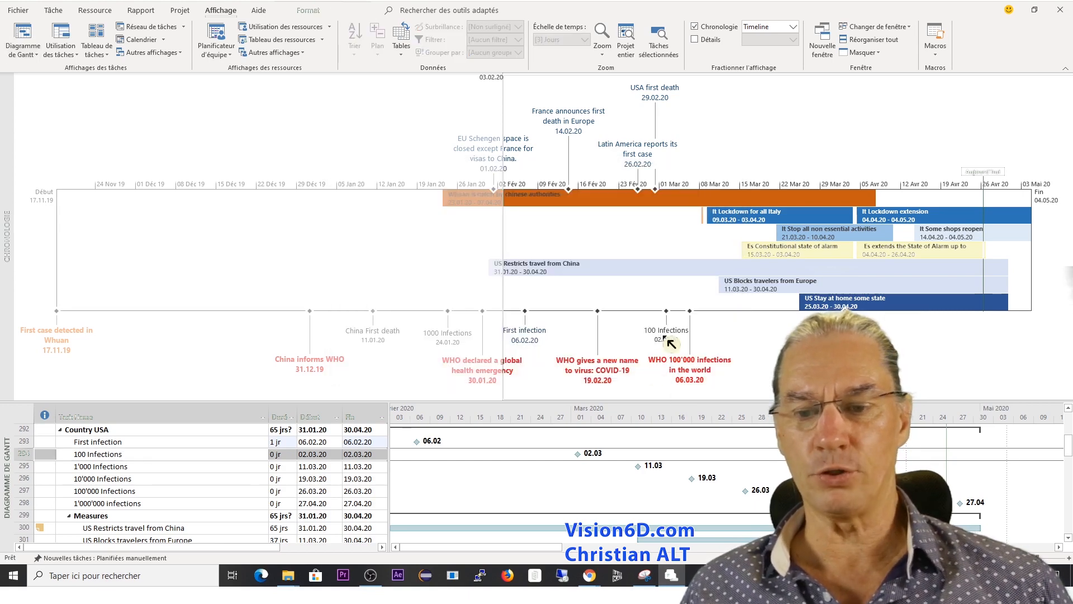
pyautogui.rightClick(663, 336)
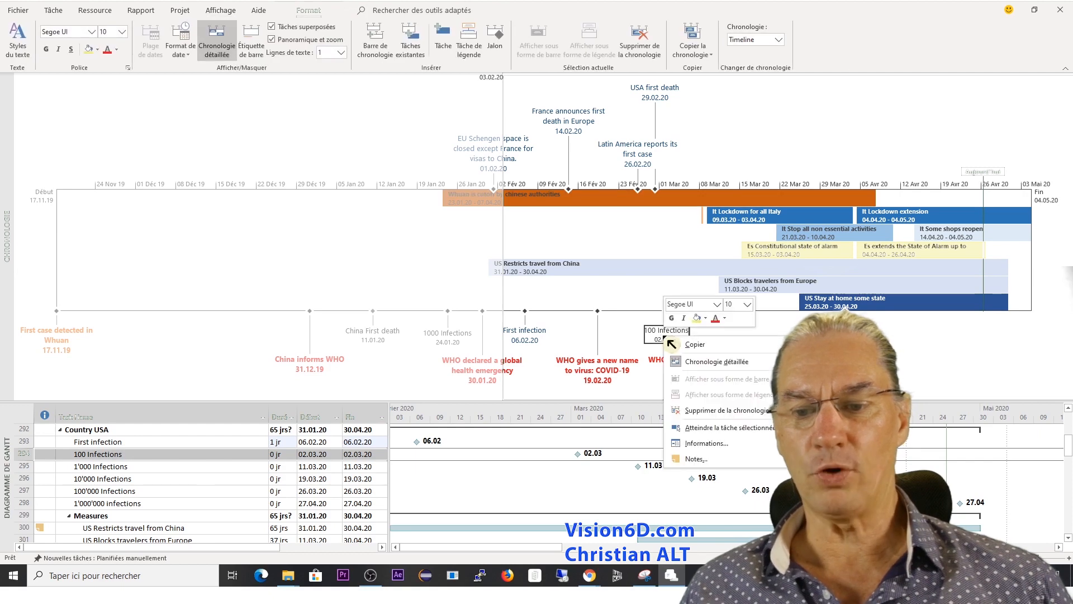
pyautogui.click(725, 317)
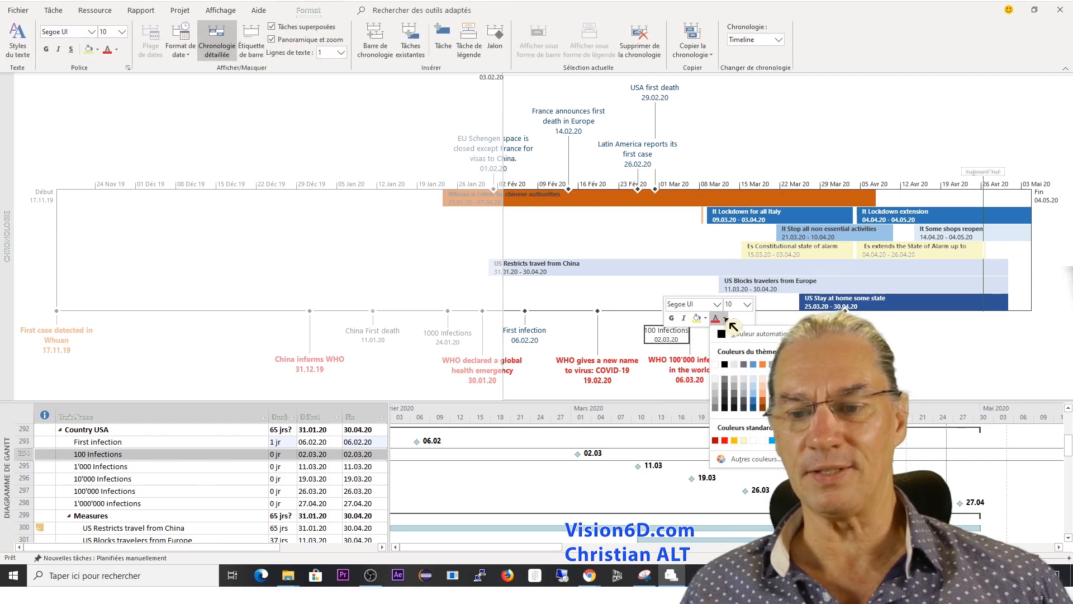
pyautogui.click(755, 410)
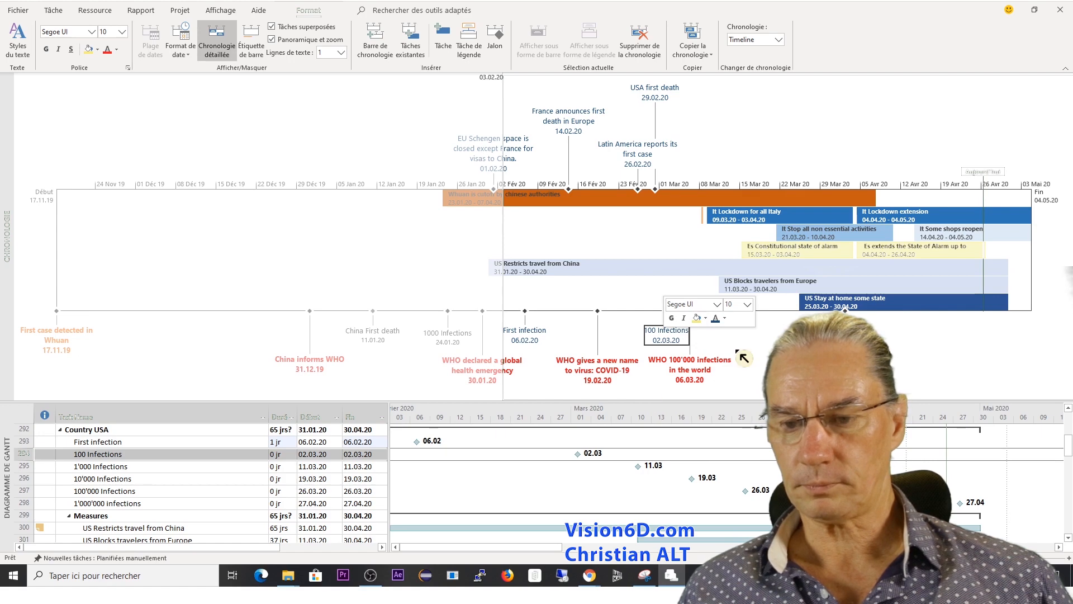
pyautogui.click(691, 354)
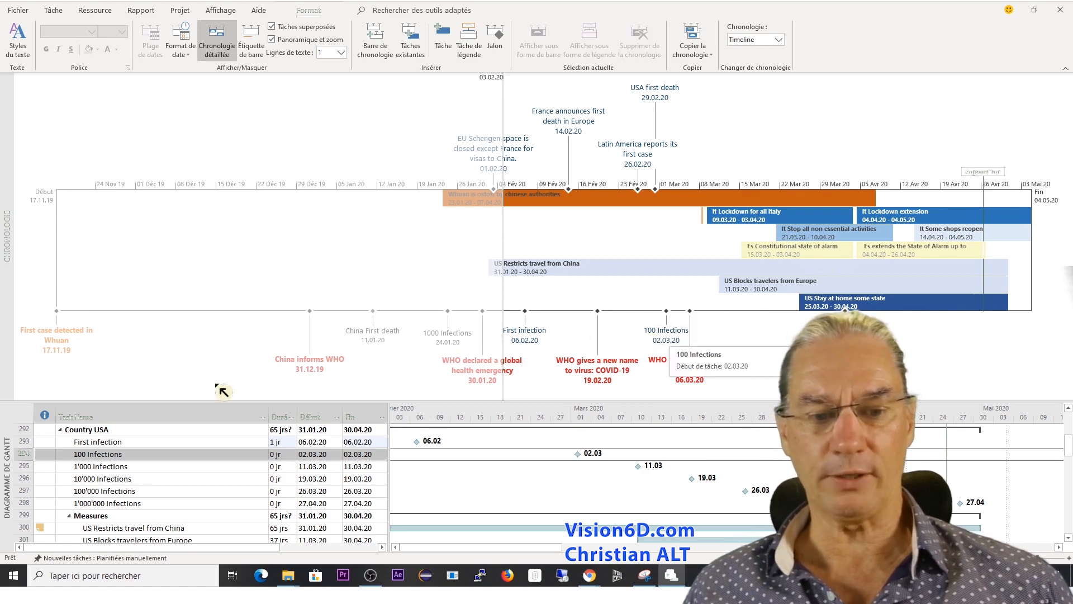
# Add the USA 1'000, 10'000, 100'000 and 1'000'000 infections milestones to the timeline.
pyautogui.click(114, 468)
pyautogui.keyDown('shift'); pyautogui.click(114, 479); pyautogui.keyUp('shift')
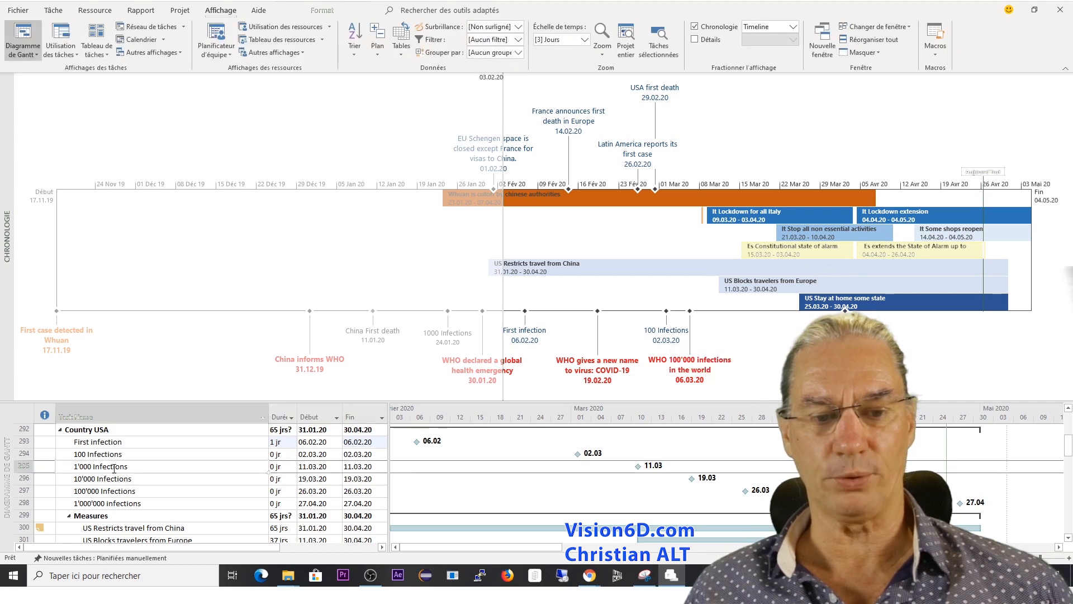
pyautogui.rightClick(114, 475)
pyautogui.click(159, 439)
pyautogui.rightClick(107, 503)
pyautogui.click(154, 467)
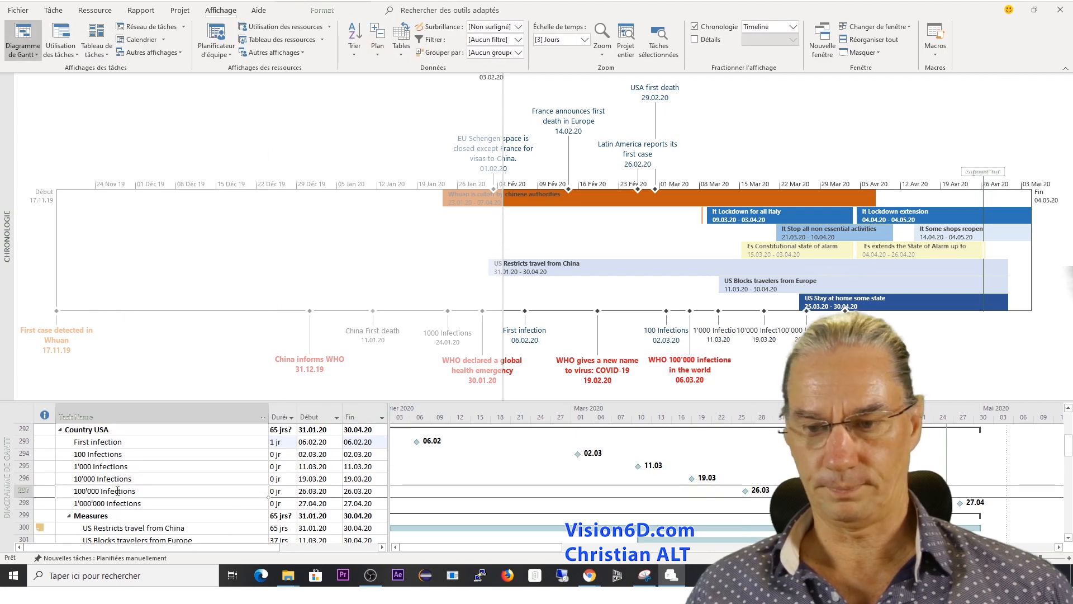
# Colour the "1'000'000 infections" label text dark blue and move the "10'000 Infections" label lower, clear of its neighbours.
pyautogui.click(992, 334)
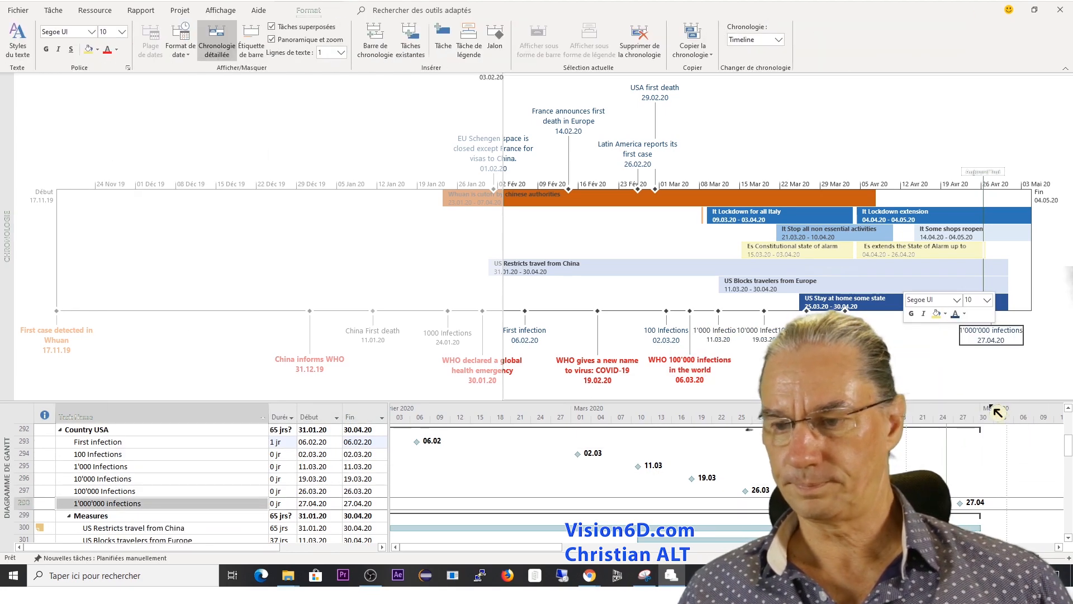
pyautogui.click(944, 343)
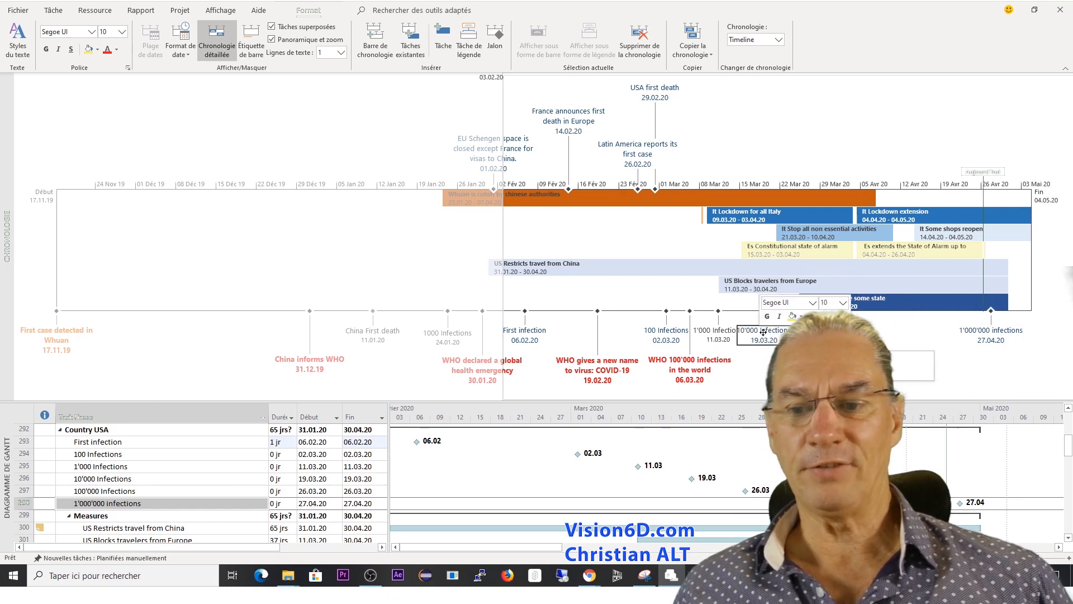
pyautogui.moveTo(768, 348); pyautogui.dragTo(766, 354)
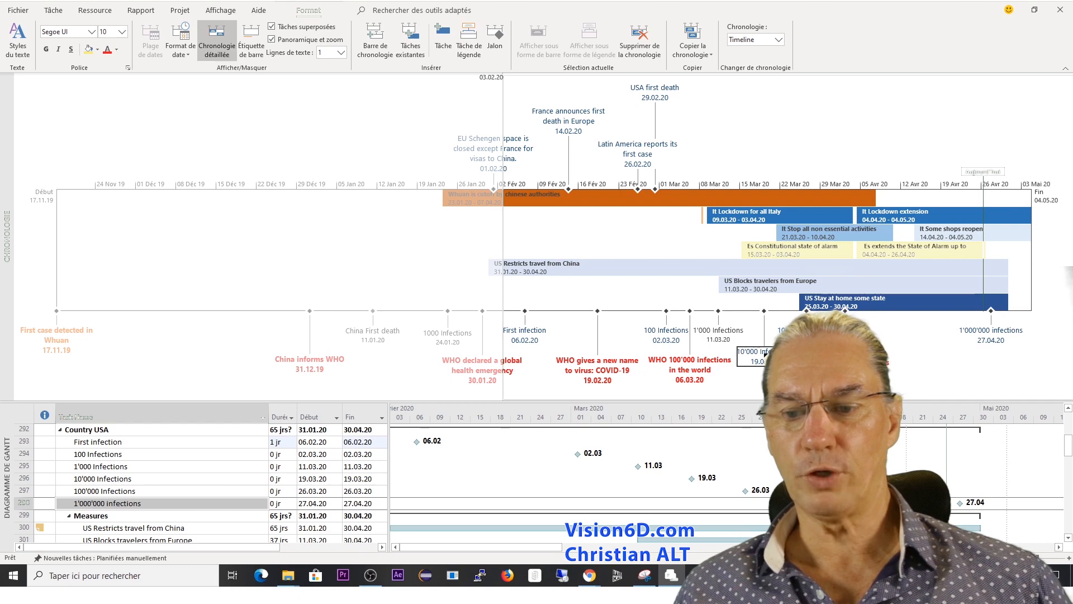
# Change the "1'000 Infections" label text to dark blue and move the "10'000 Infections" label slightly up.
pyautogui.click(716, 335)
pyautogui.rightClick(717, 333)
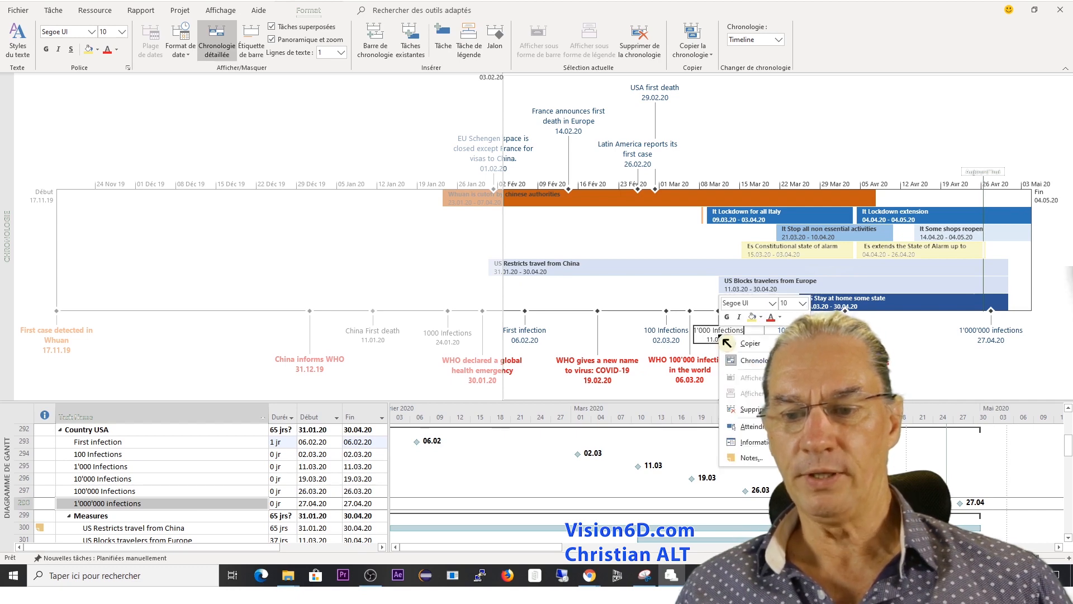
pyautogui.click(781, 318)
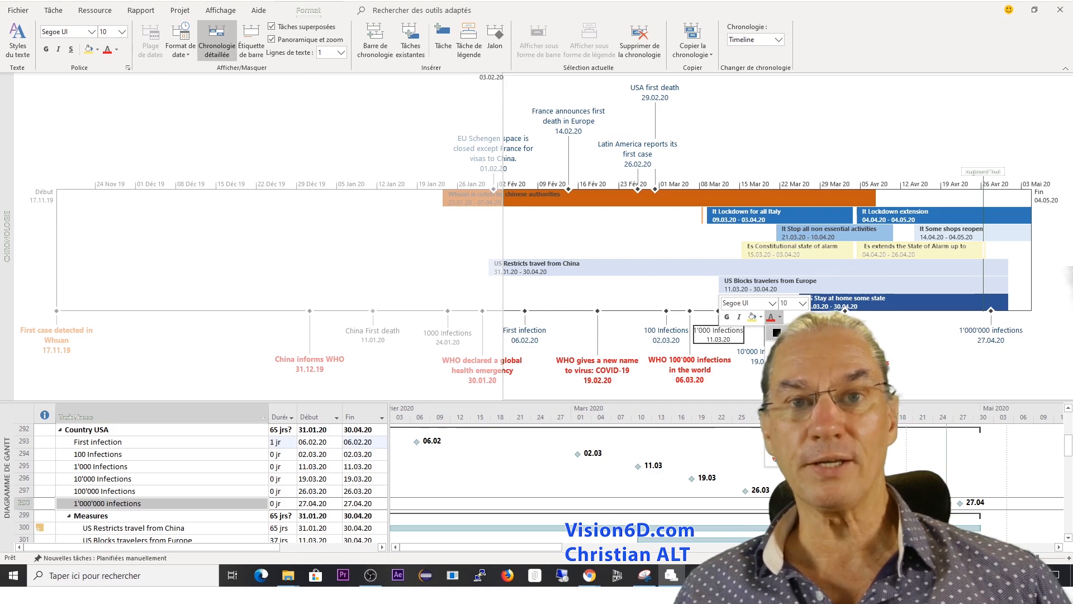
pyautogui.click(811, 360)
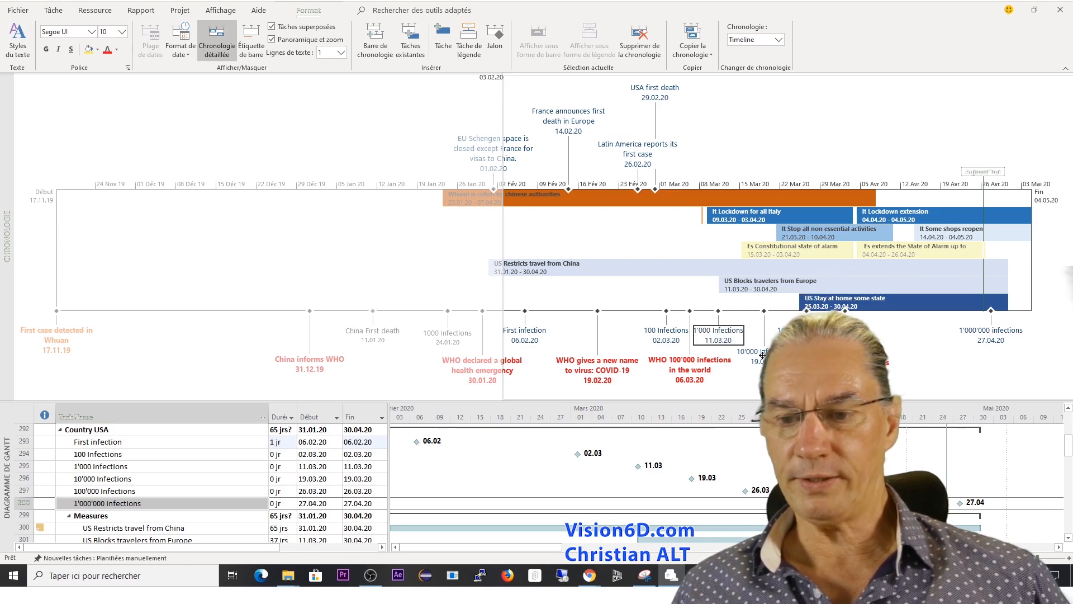
pyautogui.moveTo(761, 356); pyautogui.dragTo(763, 348)
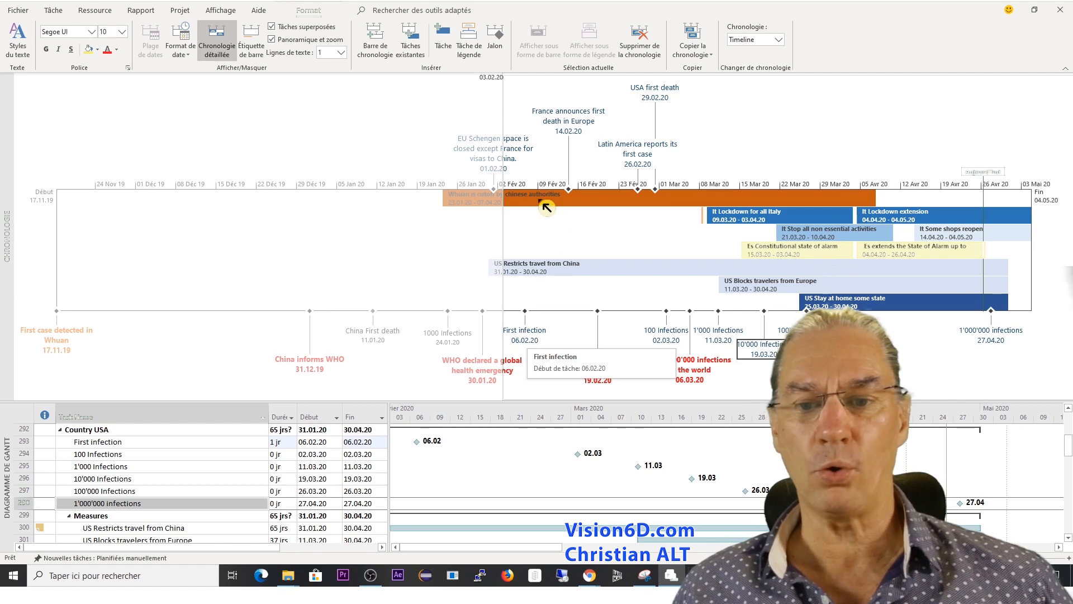
# Examine the timeline details of the first US infection, the Italian activity stop and the US travel restrictions on China and Europe.
pyautogui.click(658, 209)
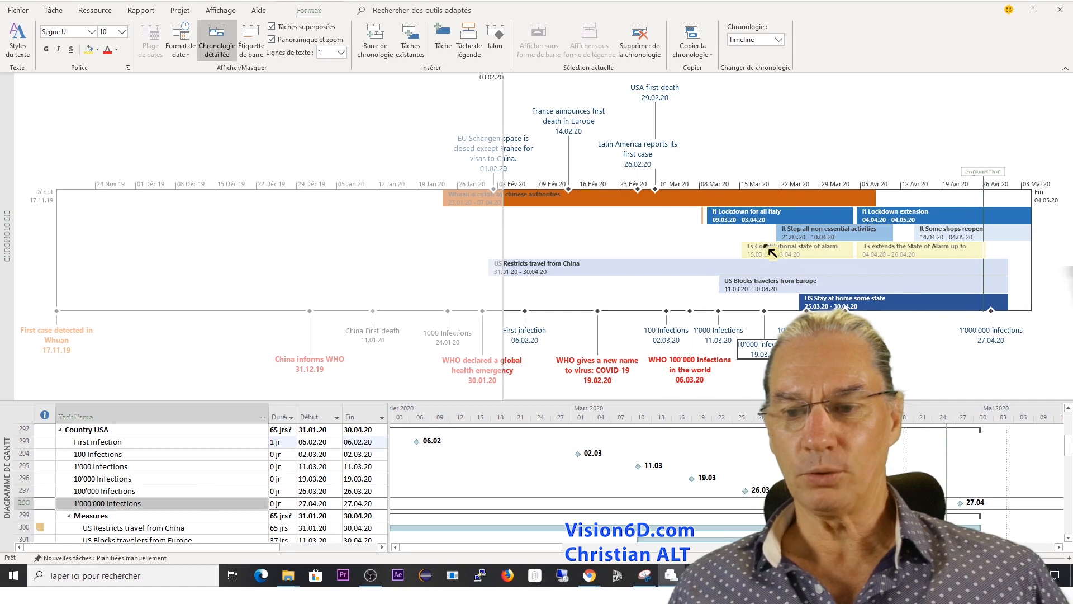
pyautogui.moveTo(791, 239)
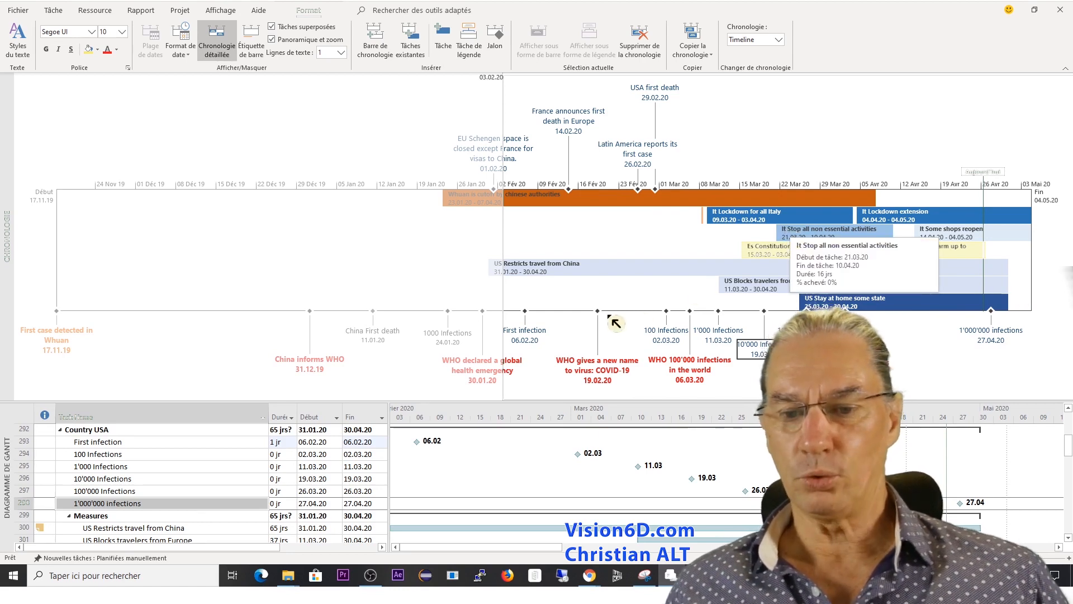
pyautogui.moveTo(537, 326)
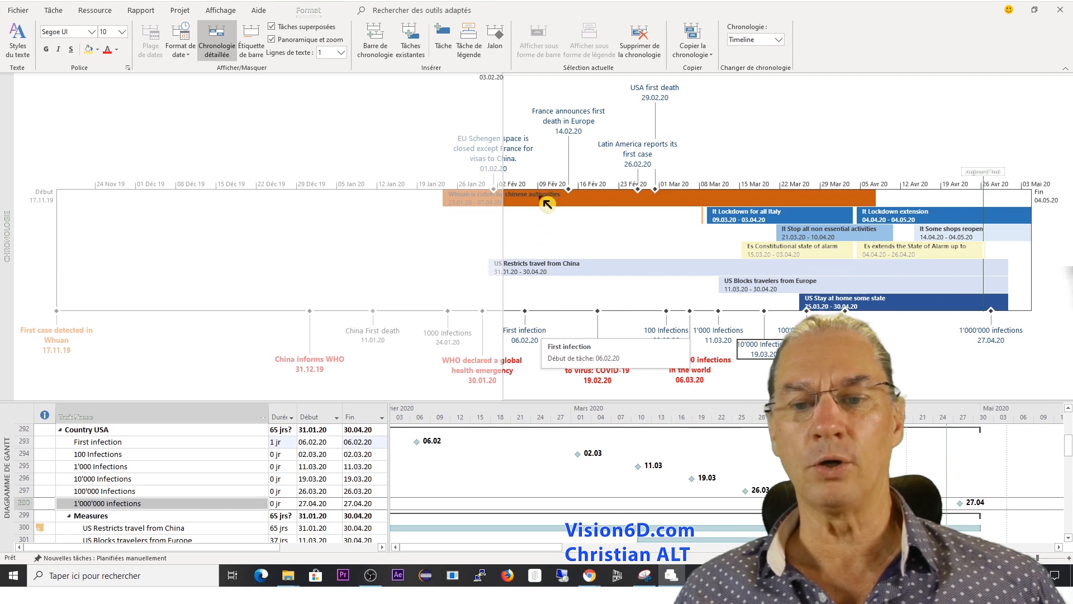
pyautogui.moveTo(551, 210)
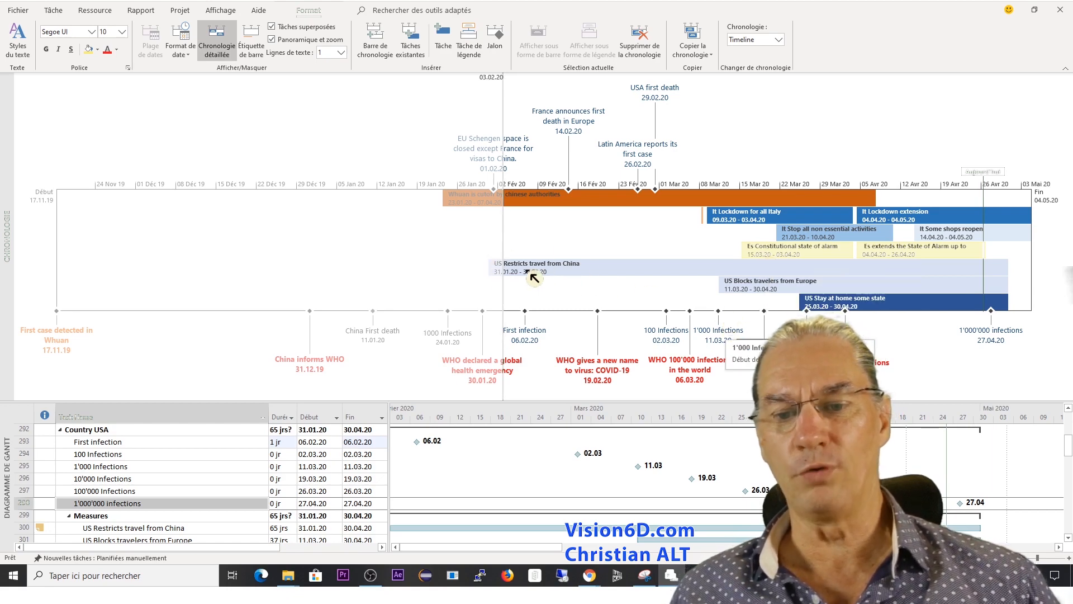
pyautogui.moveTo(571, 276)
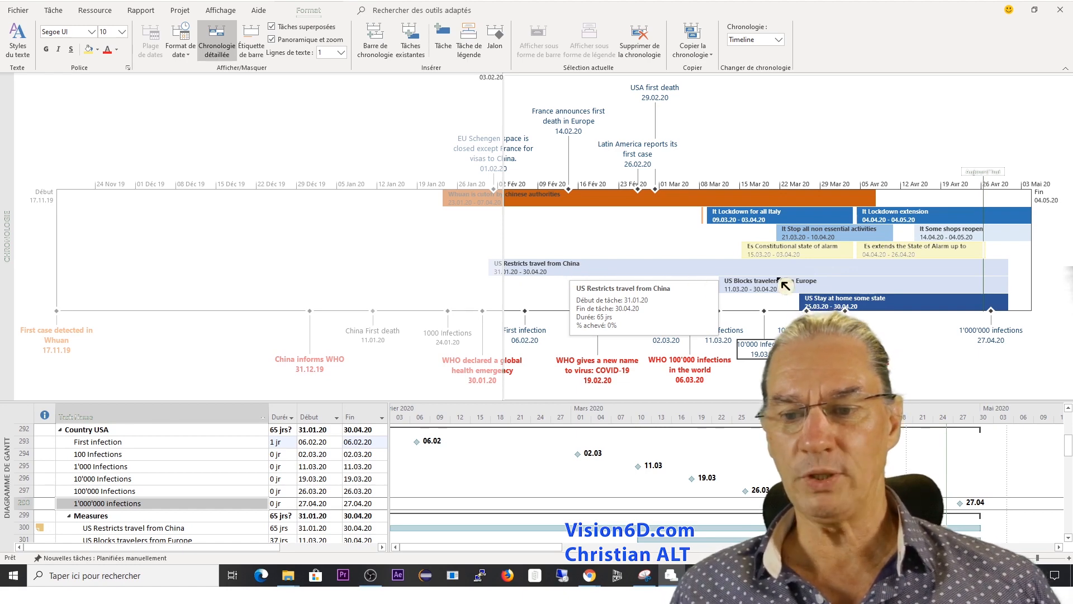
pyautogui.moveTo(744, 295)
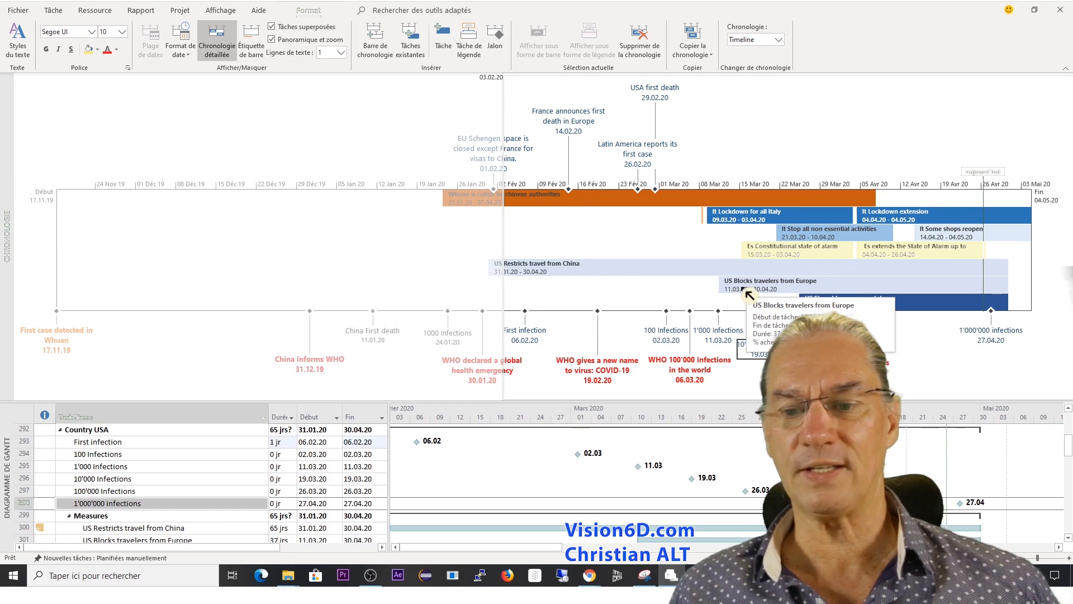